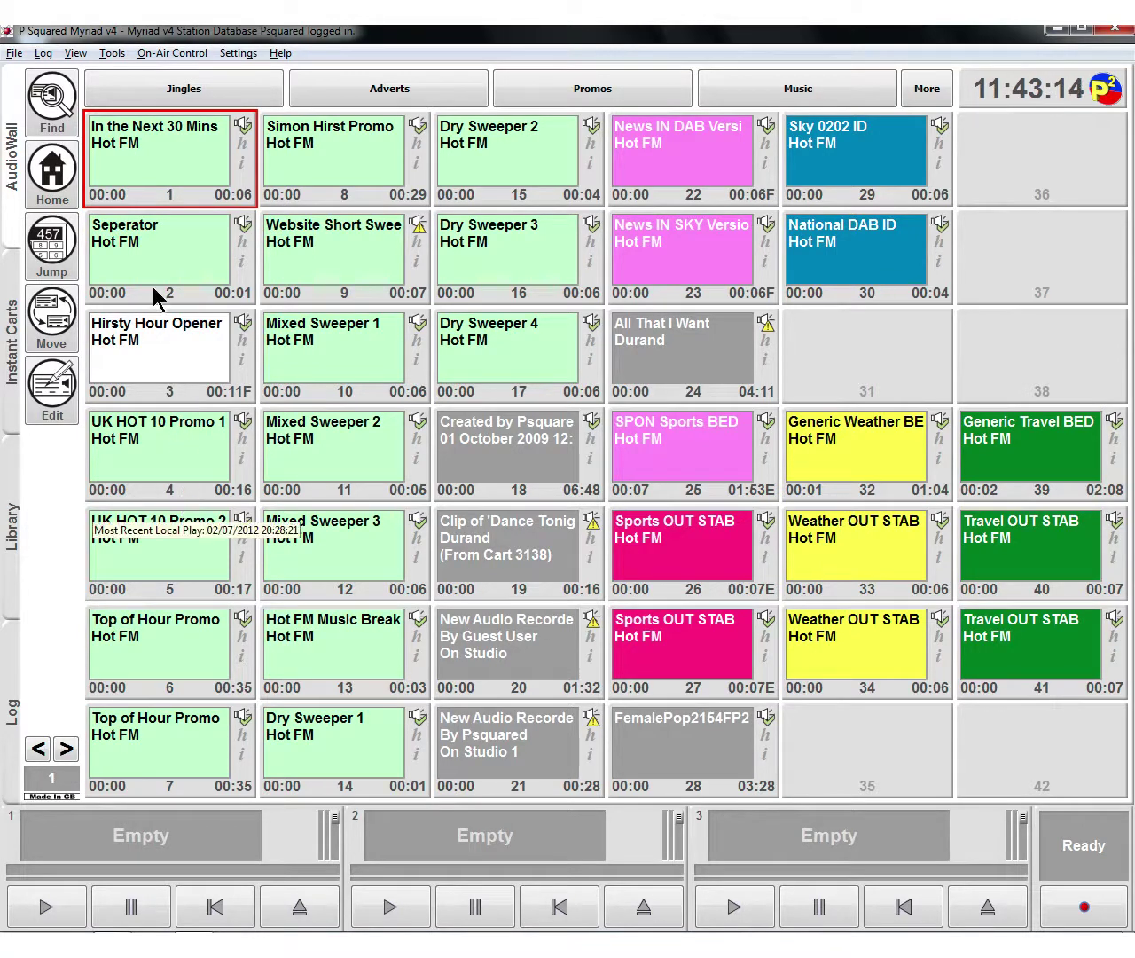
Step the AudioWall through Adverts and Promos, ending on Music carts 3001–3042.
{"action": "mouse_move", "coordinate": [189, 179]}
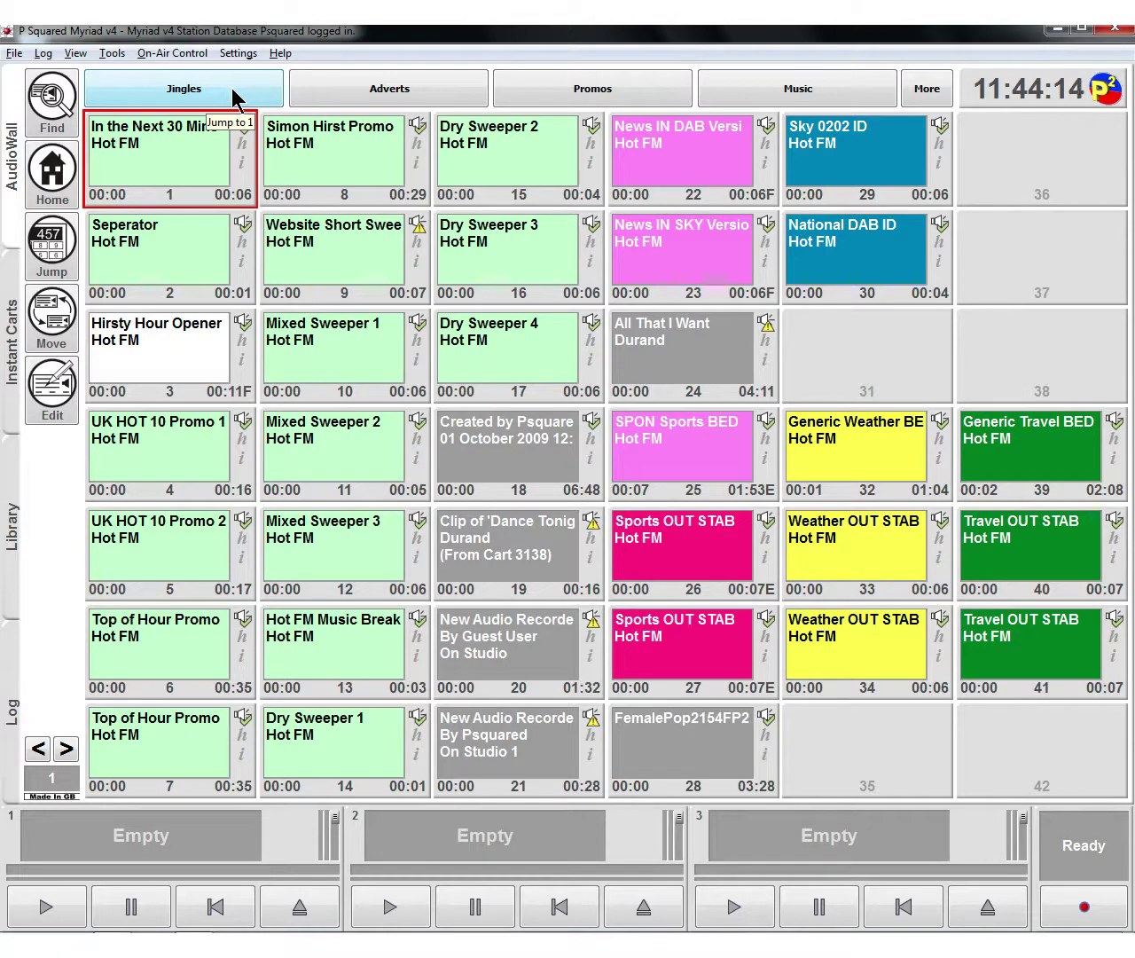
{"action": "left_click", "coordinate": [368, 94]}
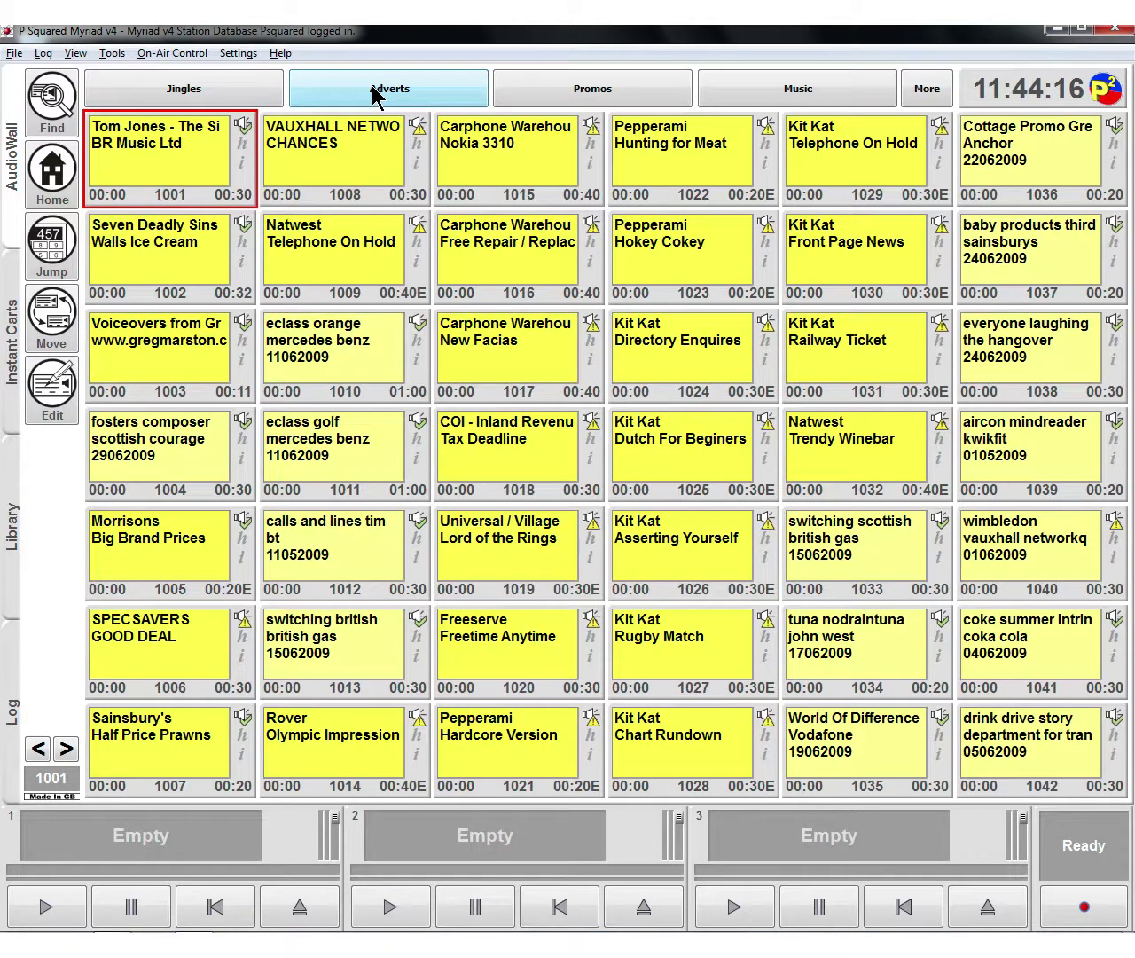
{"action": "left_click", "coordinate": [566, 91]}
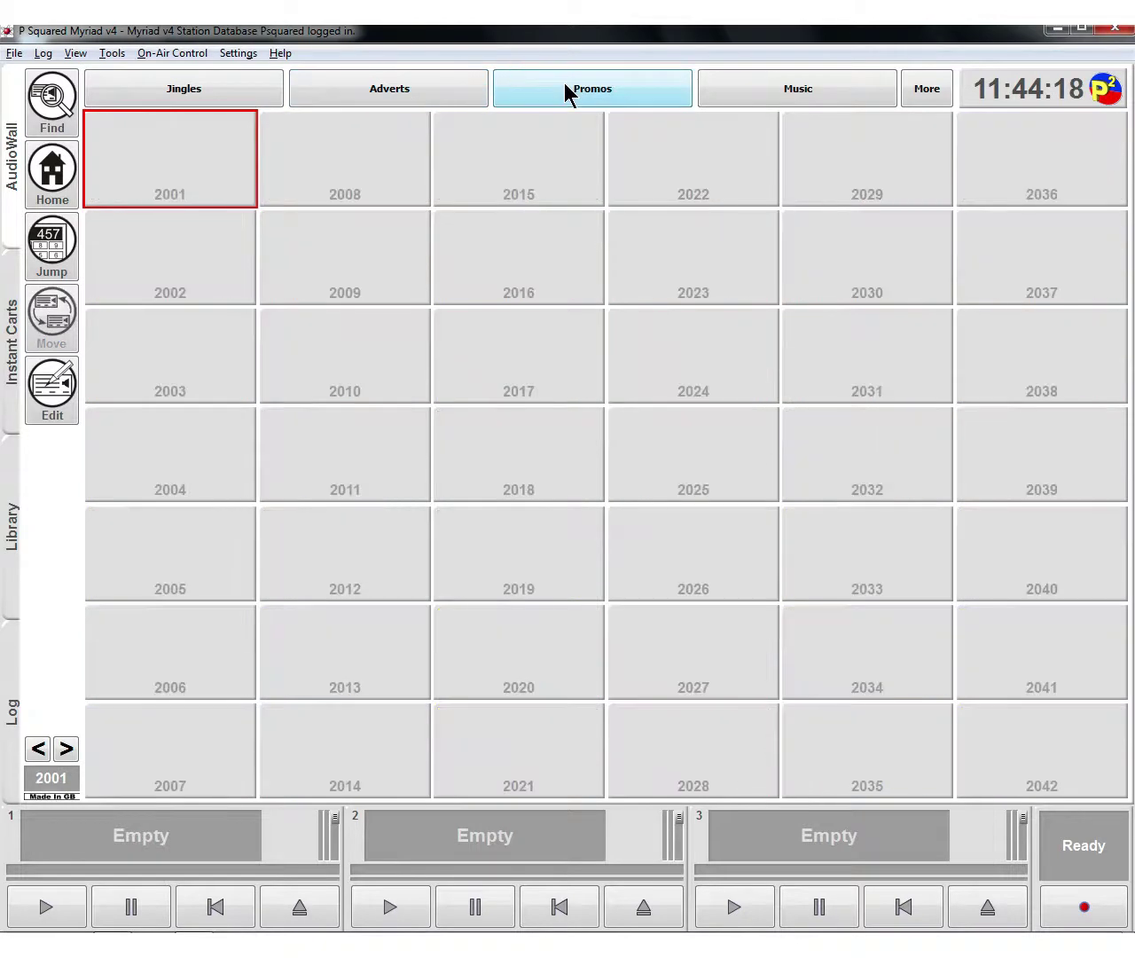
{"action": "left_click", "coordinate": [737, 92]}
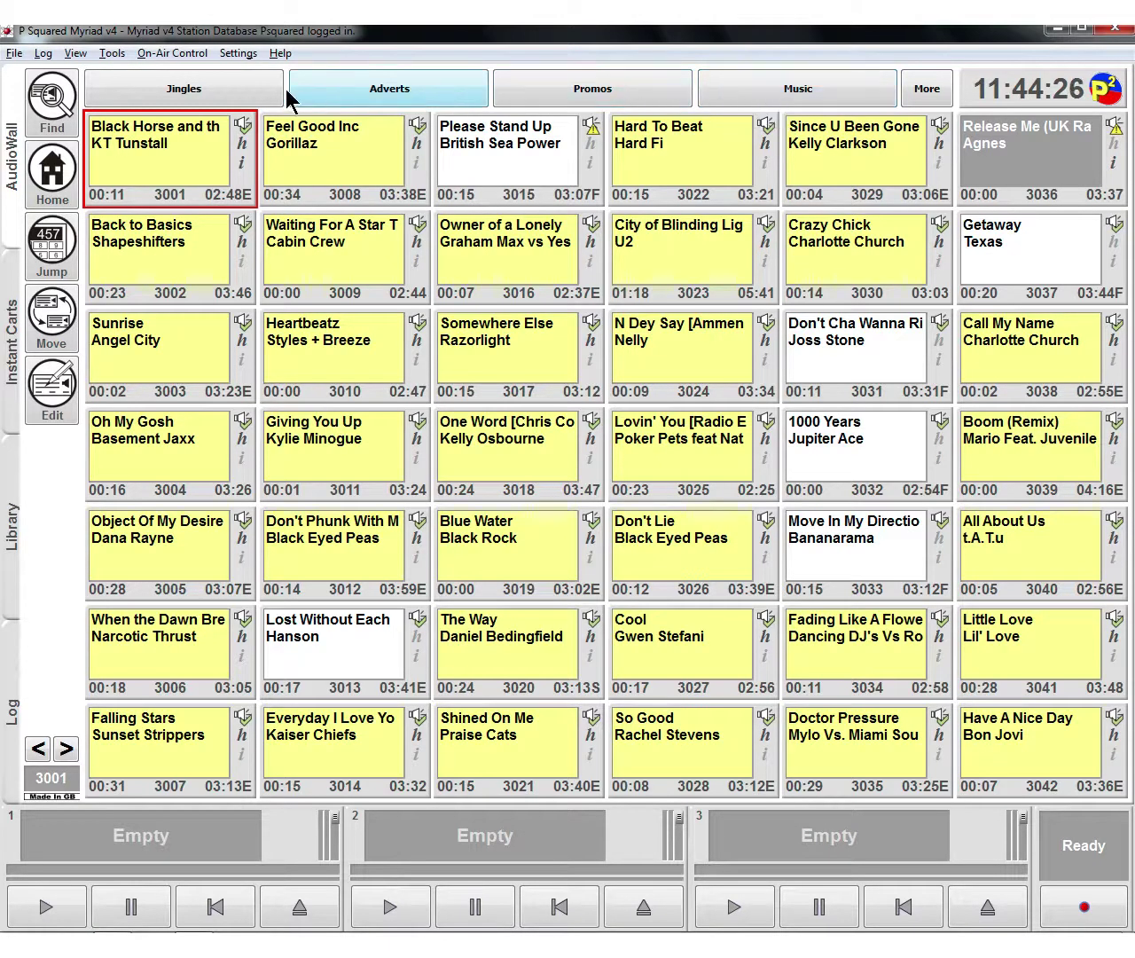
Open the More Jumps panel, close it, then reopen it to show the Local jumps.
{"action": "left_click", "coordinate": [930, 90]}
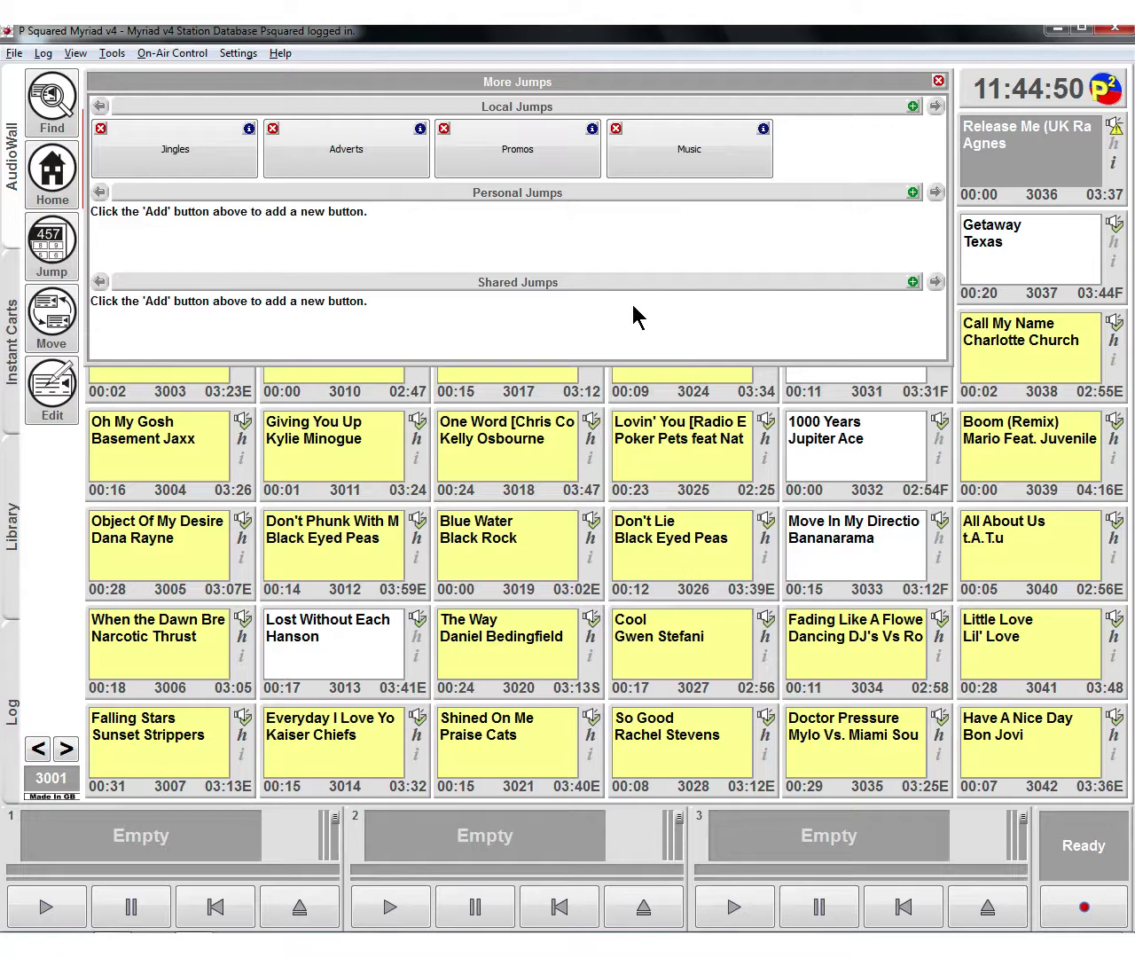
{"action": "left_click", "coordinate": [939, 81]}
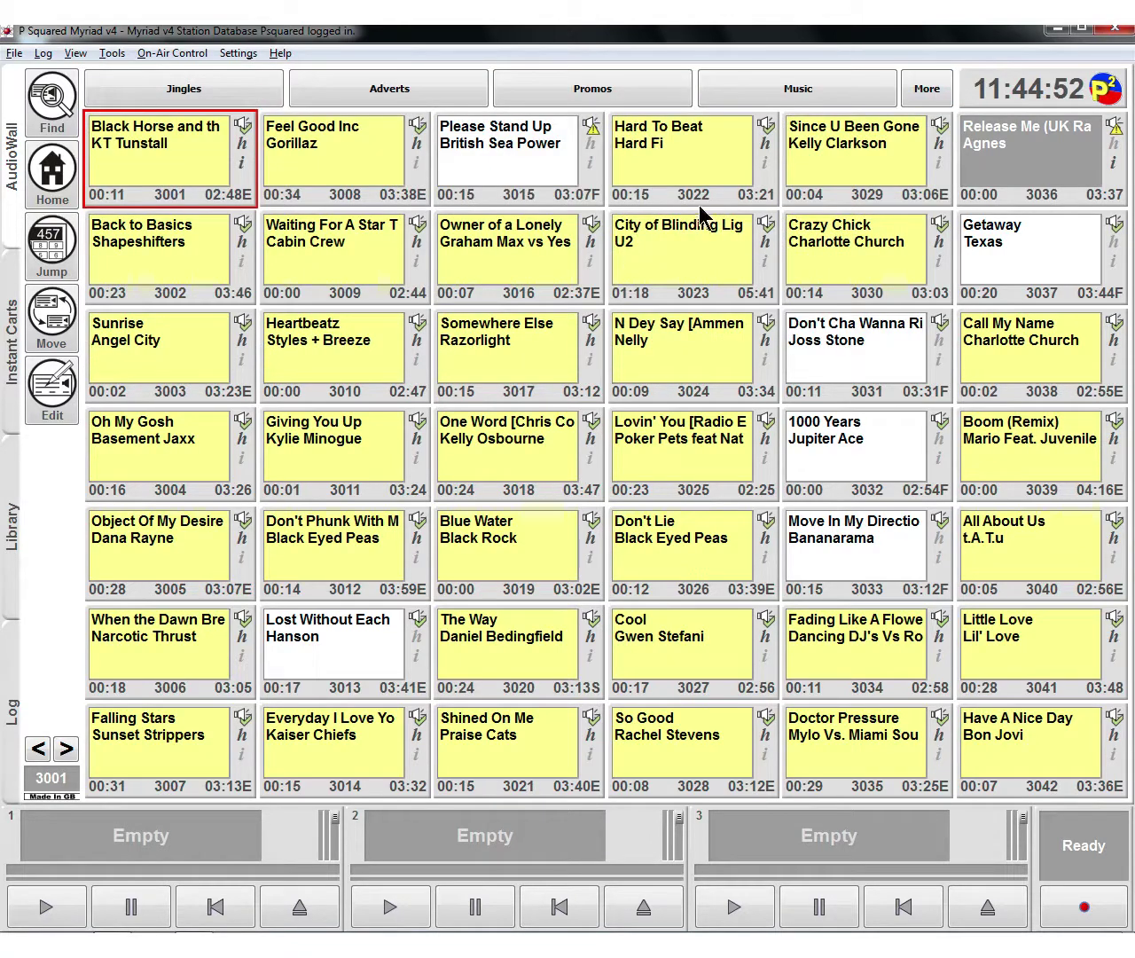
{"action": "left_click", "coordinate": [927, 88]}
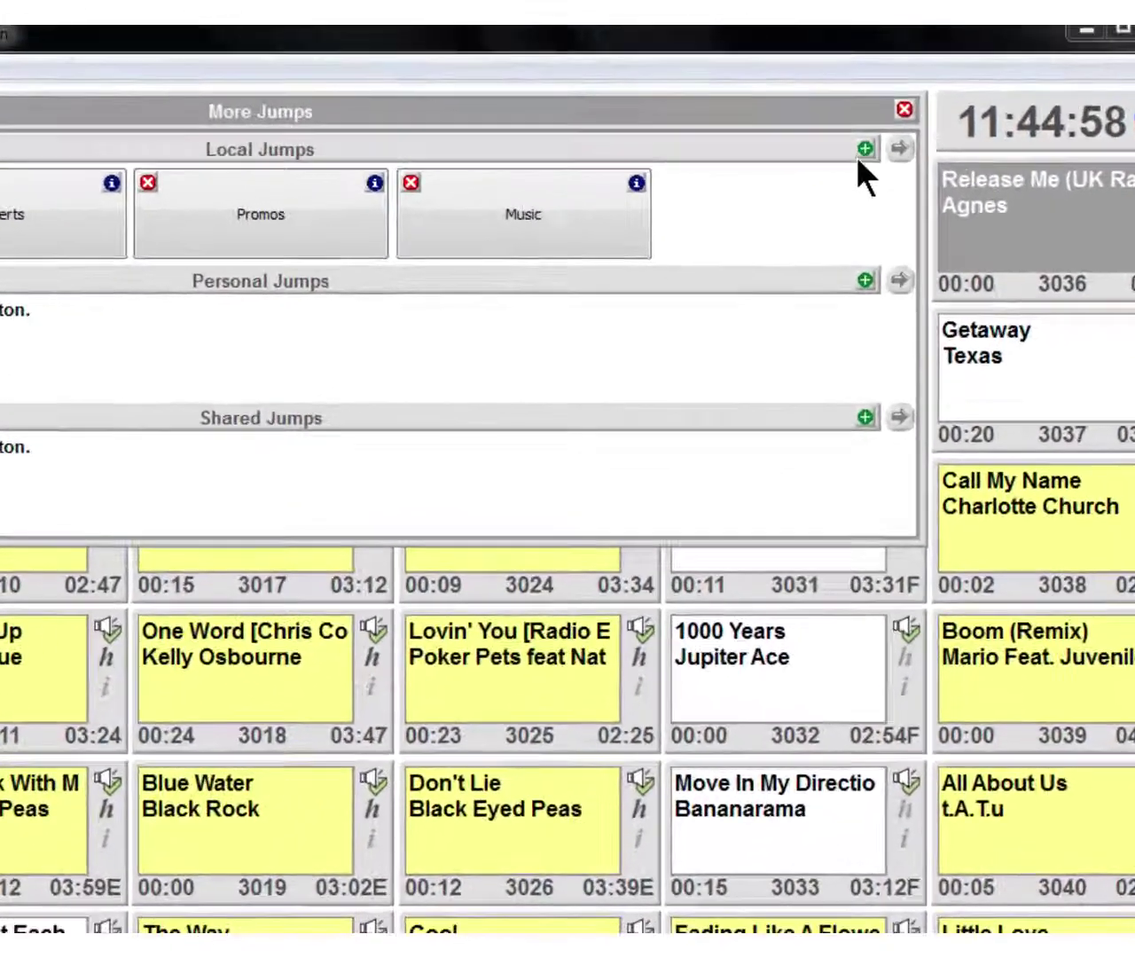
Add a local jump captioned 'Sweepers' with Jump To set to cart 30.
{"action": "left_click", "coordinate": [912, 106]}
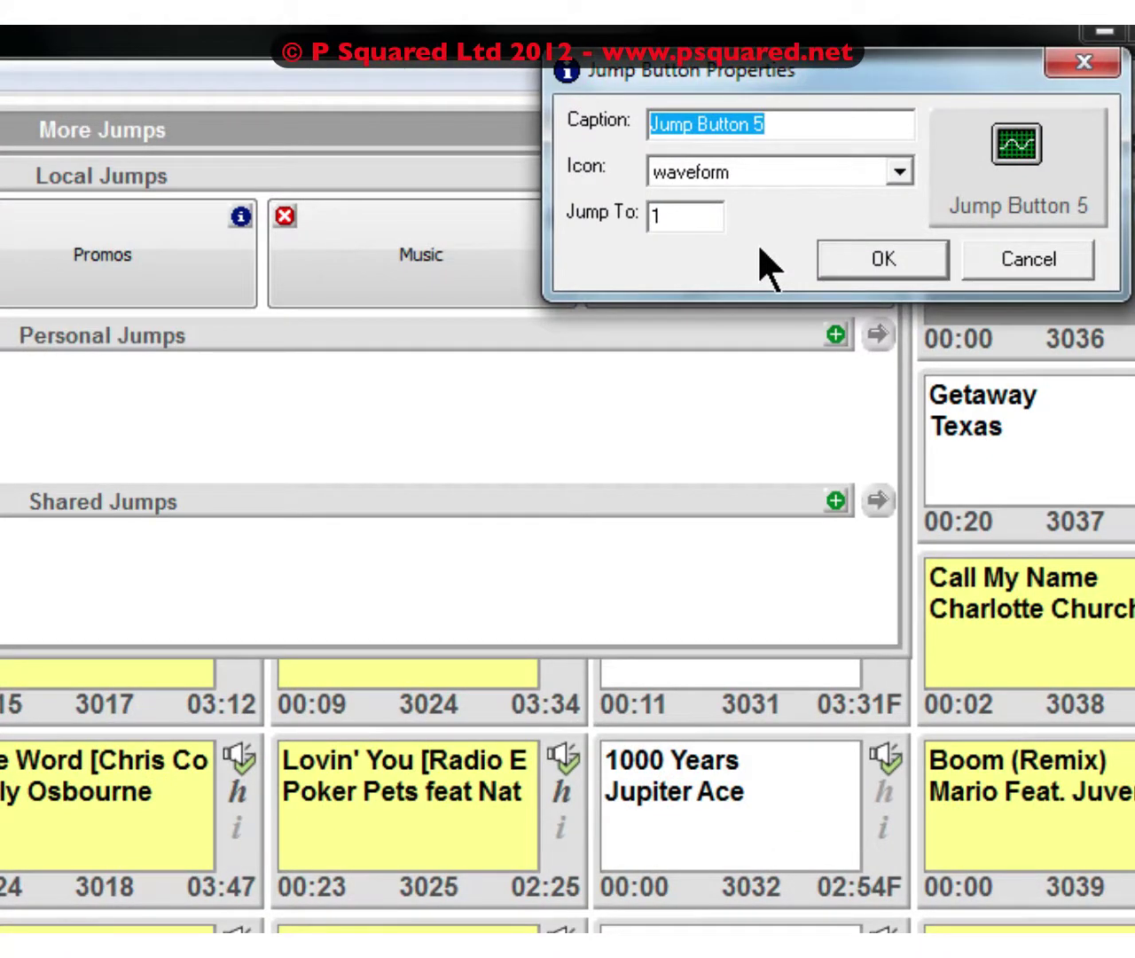
{"action": "type", "text": "Sweepe"}
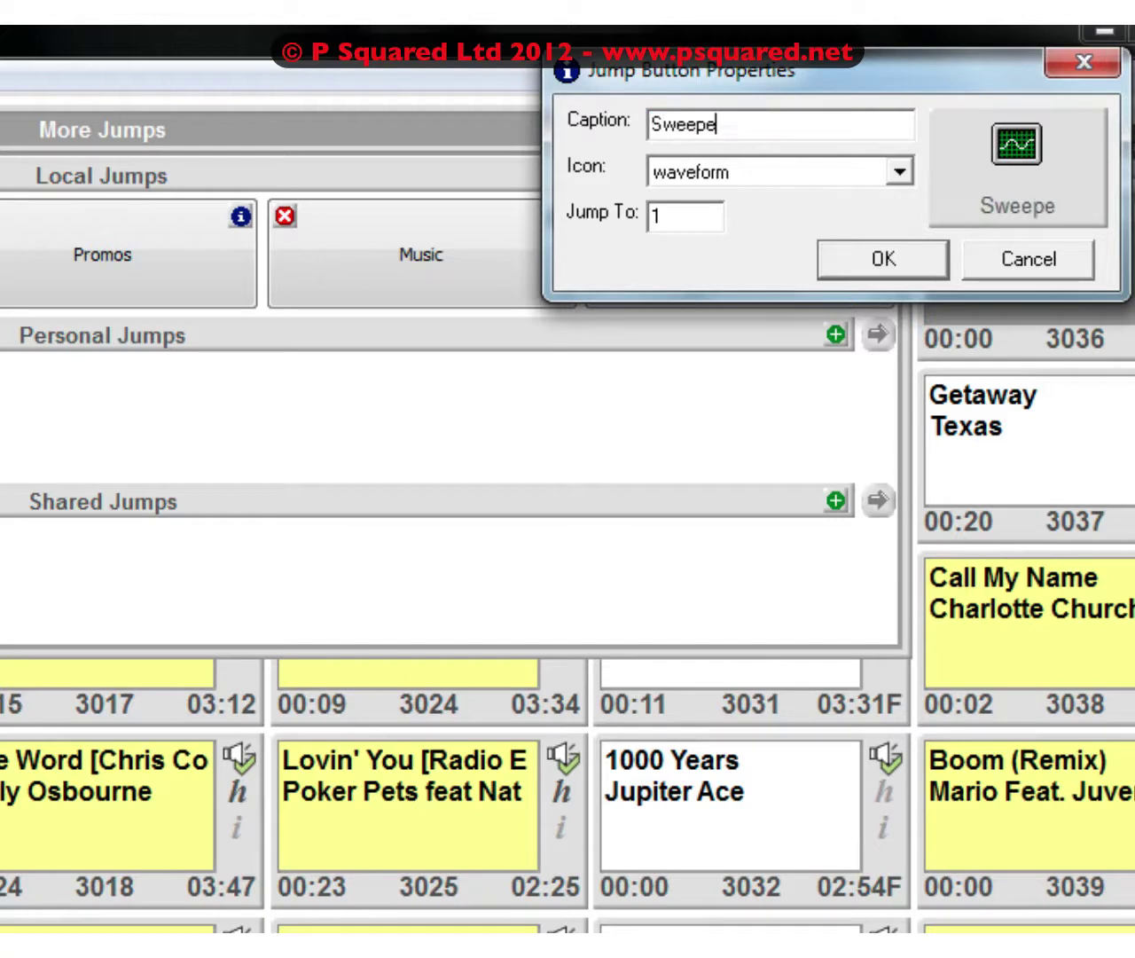
{"action": "type", "text": "rs"}
{"action": "key", "text": "Tab"}
{"action": "key", "text": "Tab"}
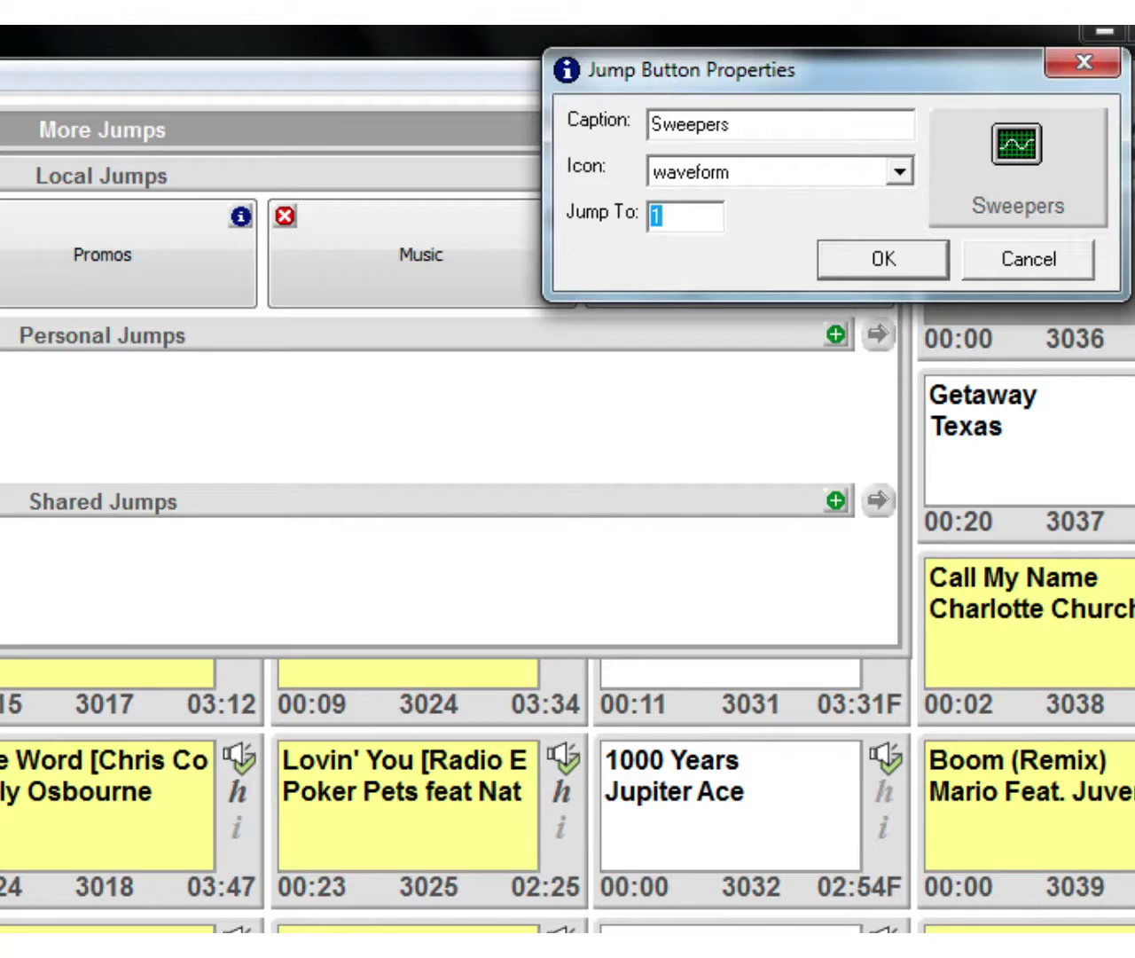
{"action": "type", "text": "30"}
{"action": "left_click", "coordinate": [860, 254]}
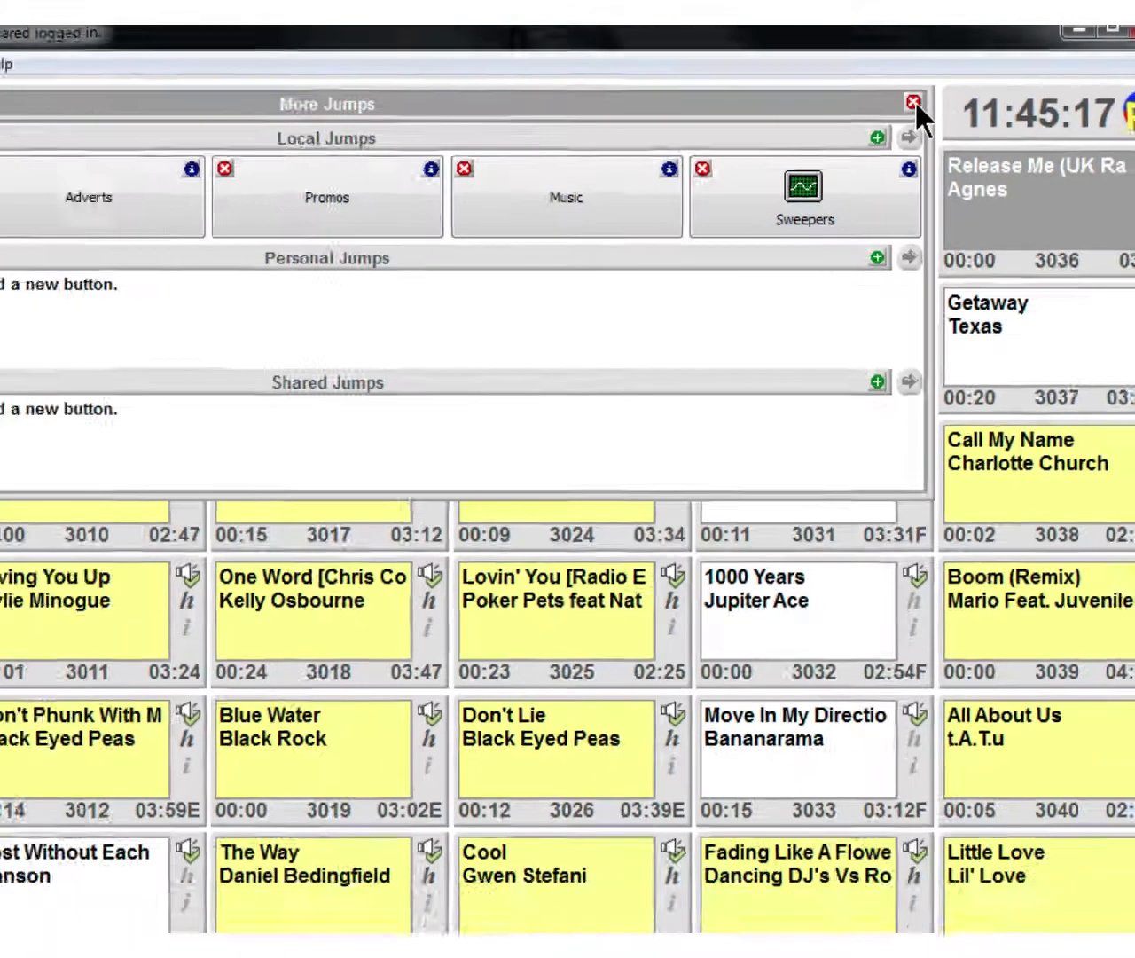
Close More Jumps, try Sweepers, then cycle Jingles, Adverts, Promos, Music and back to Sweepers.
{"action": "left_click", "coordinate": [883, 127]}
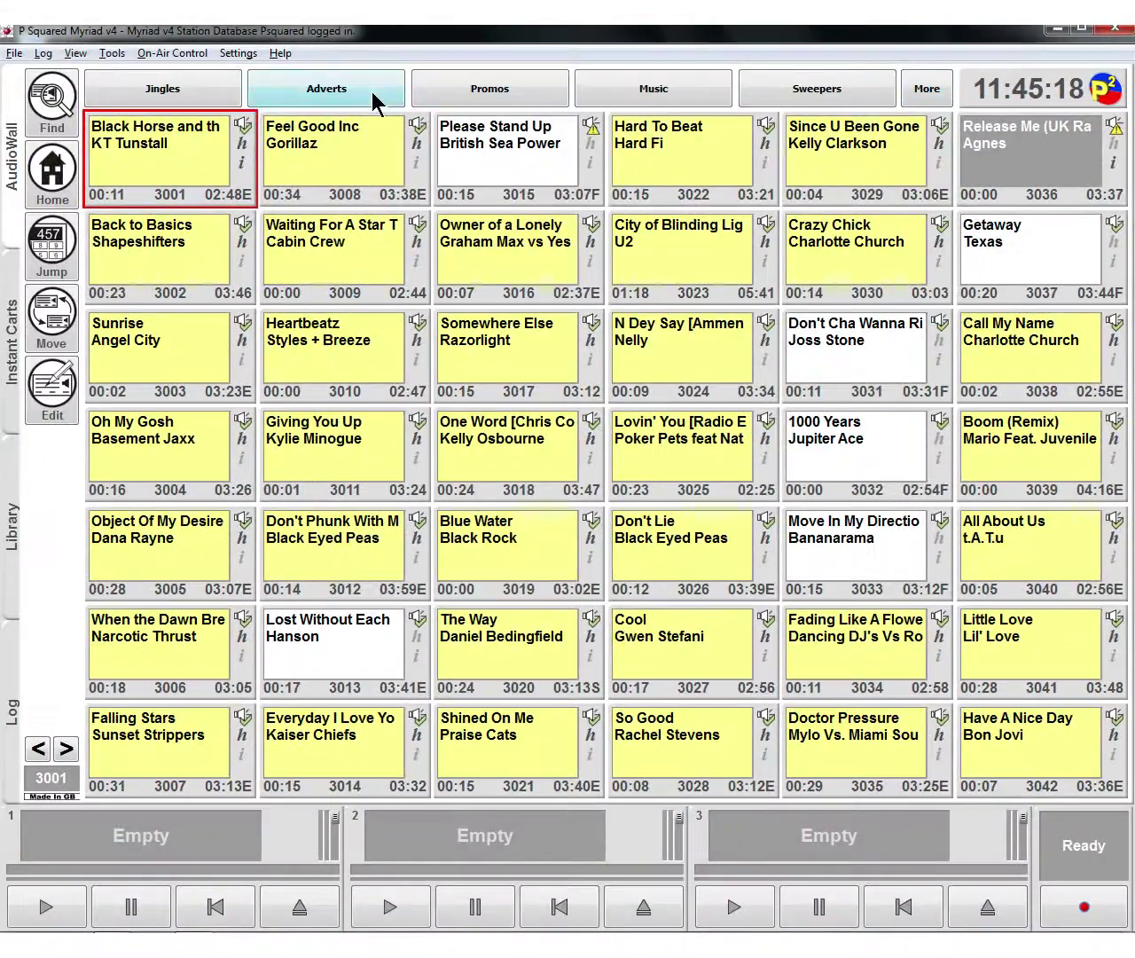
{"action": "left_click", "coordinate": [823, 95]}
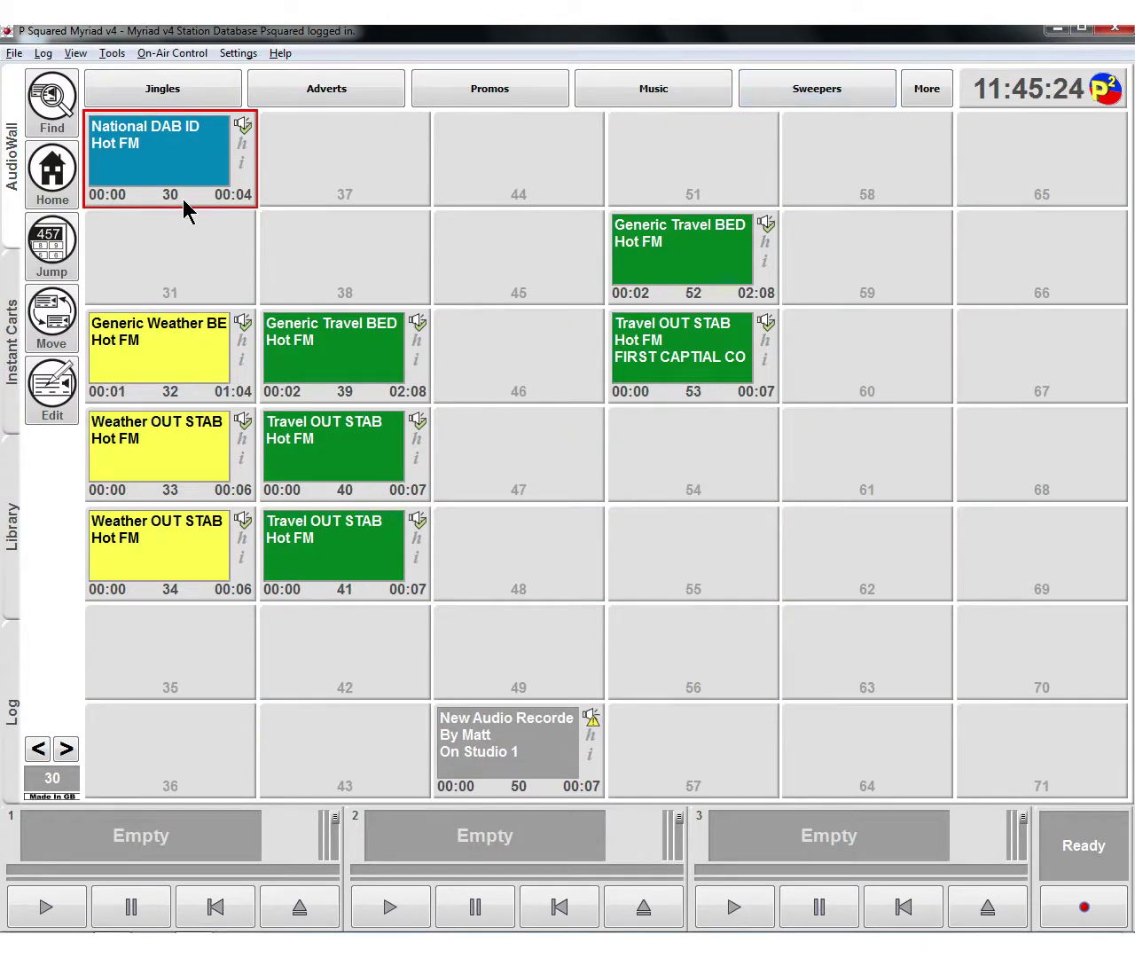
{"action": "left_click", "coordinate": [181, 87]}
{"action": "left_click", "coordinate": [296, 92]}
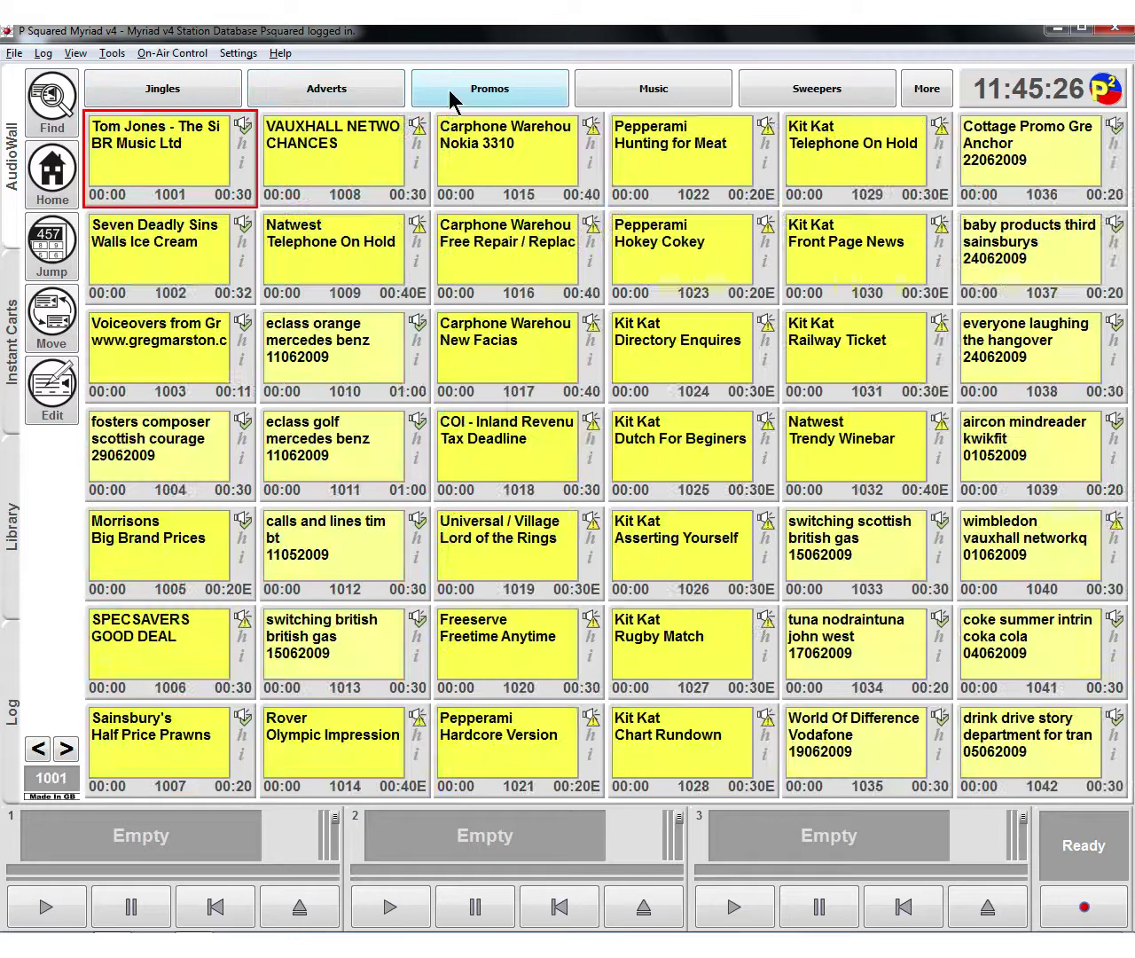
{"action": "left_click", "coordinate": [453, 92]}
{"action": "left_click", "coordinate": [620, 88]}
{"action": "left_click", "coordinate": [757, 84]}
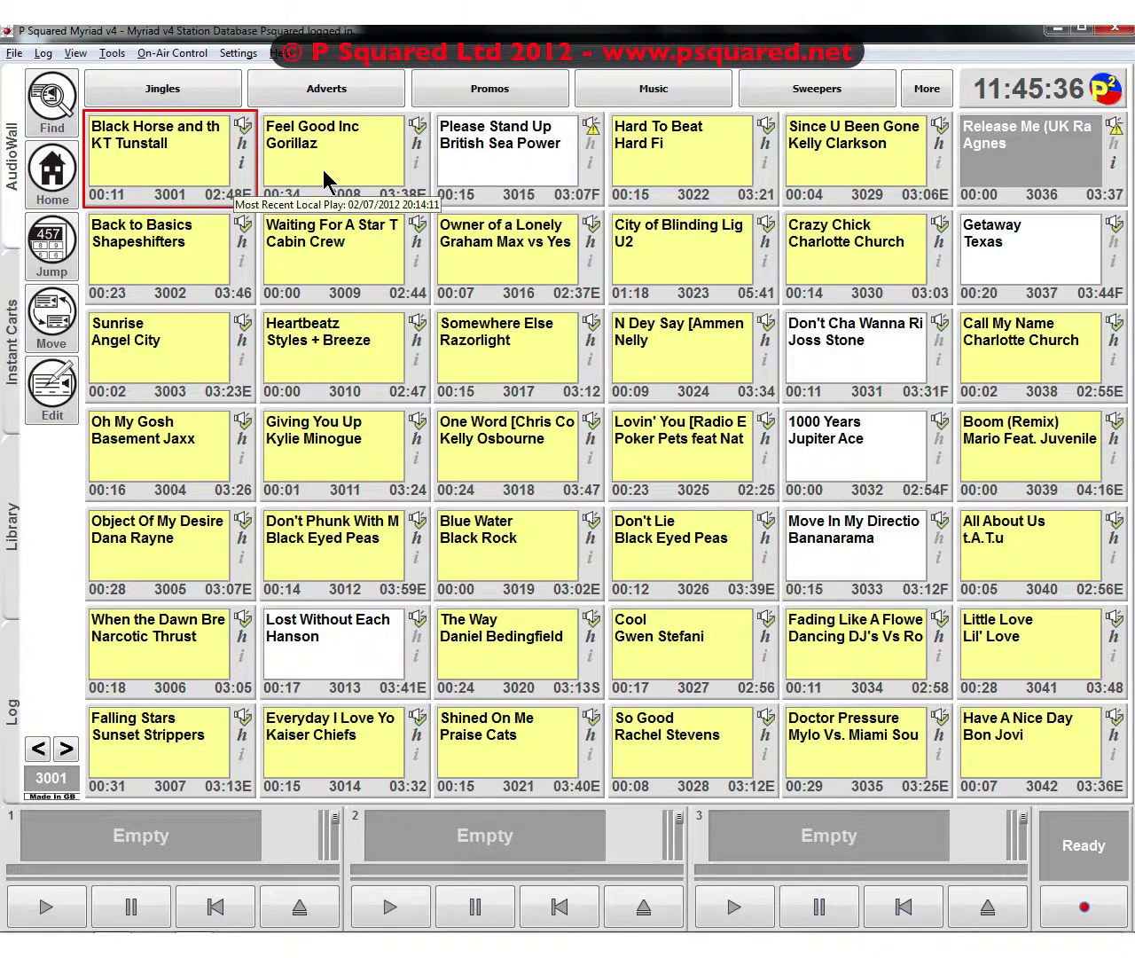
Enter cart number 30 in the Jump keypad to show National DAB ID's page.
{"action": "left_click", "coordinate": [55, 244]}
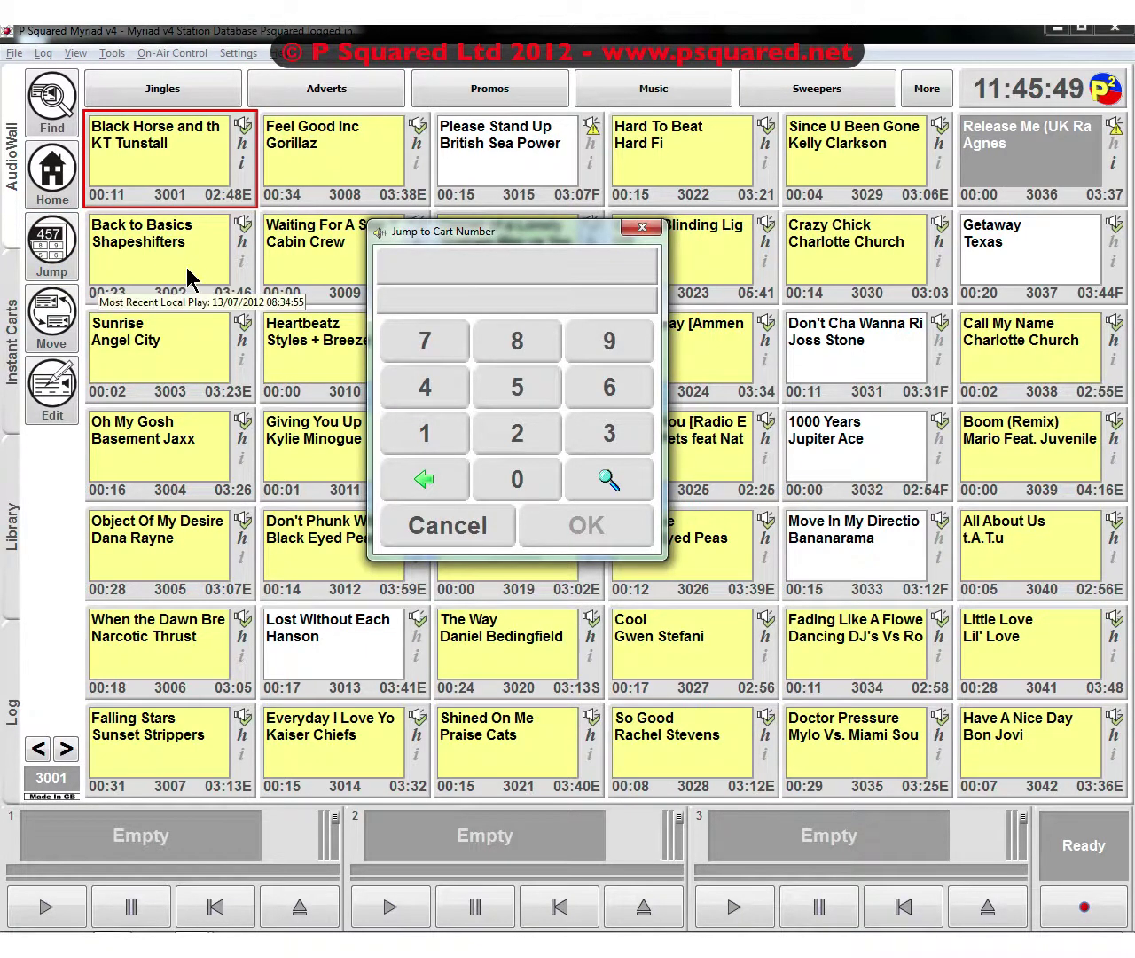
{"action": "type", "text": "30"}
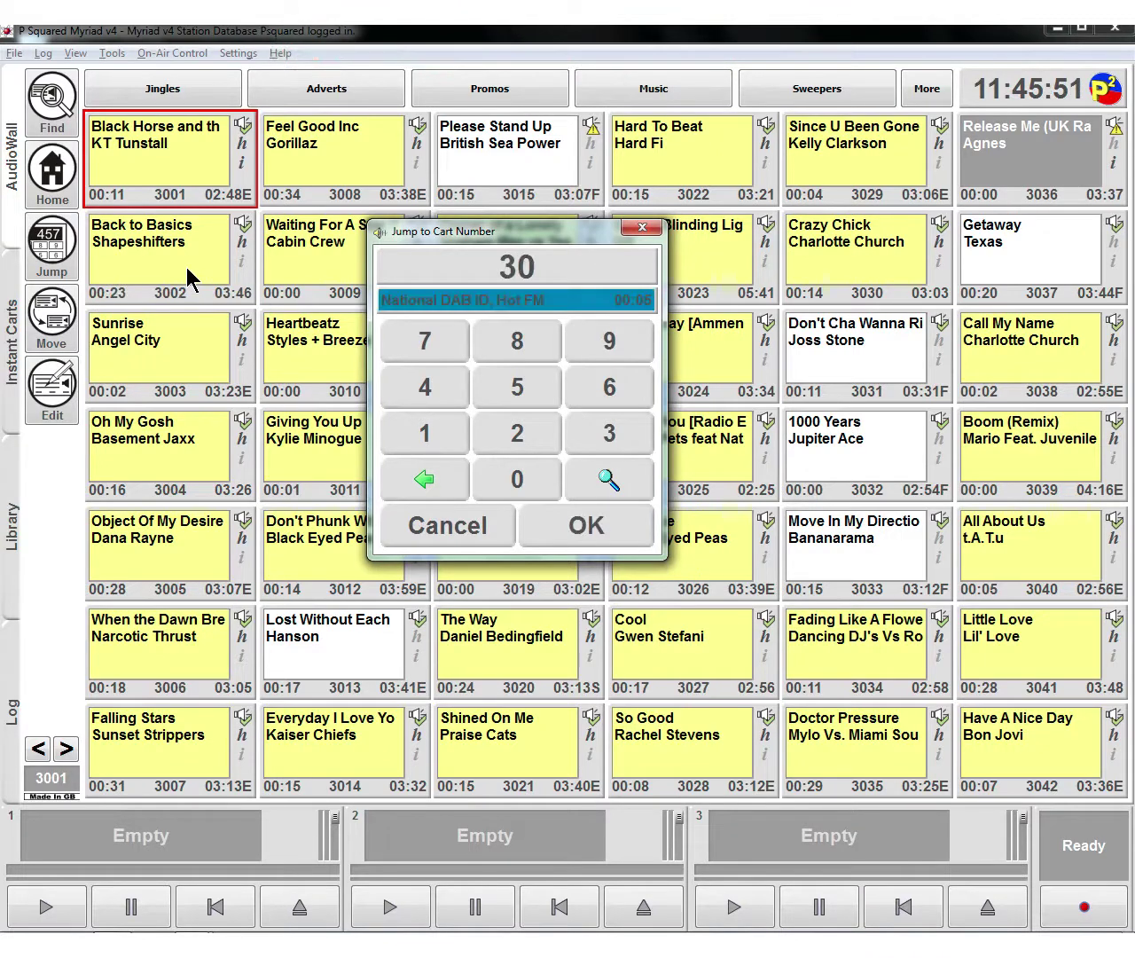
{"action": "key", "text": "Return"}
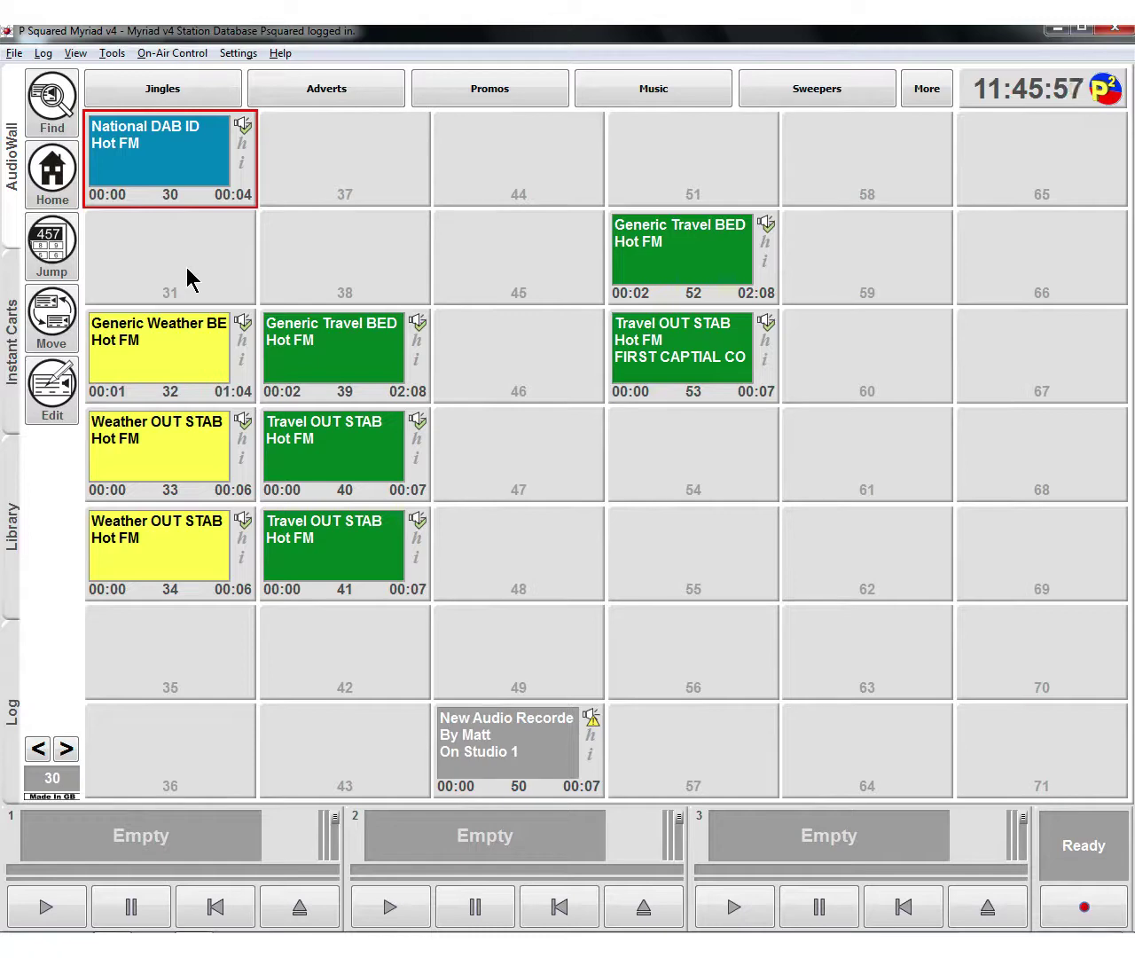
Search carts for 'sweepers', refine to 'sweeper', and open Mixed Sweeper 1 at cart 10.
{"action": "left_click", "coordinate": [53, 102]}
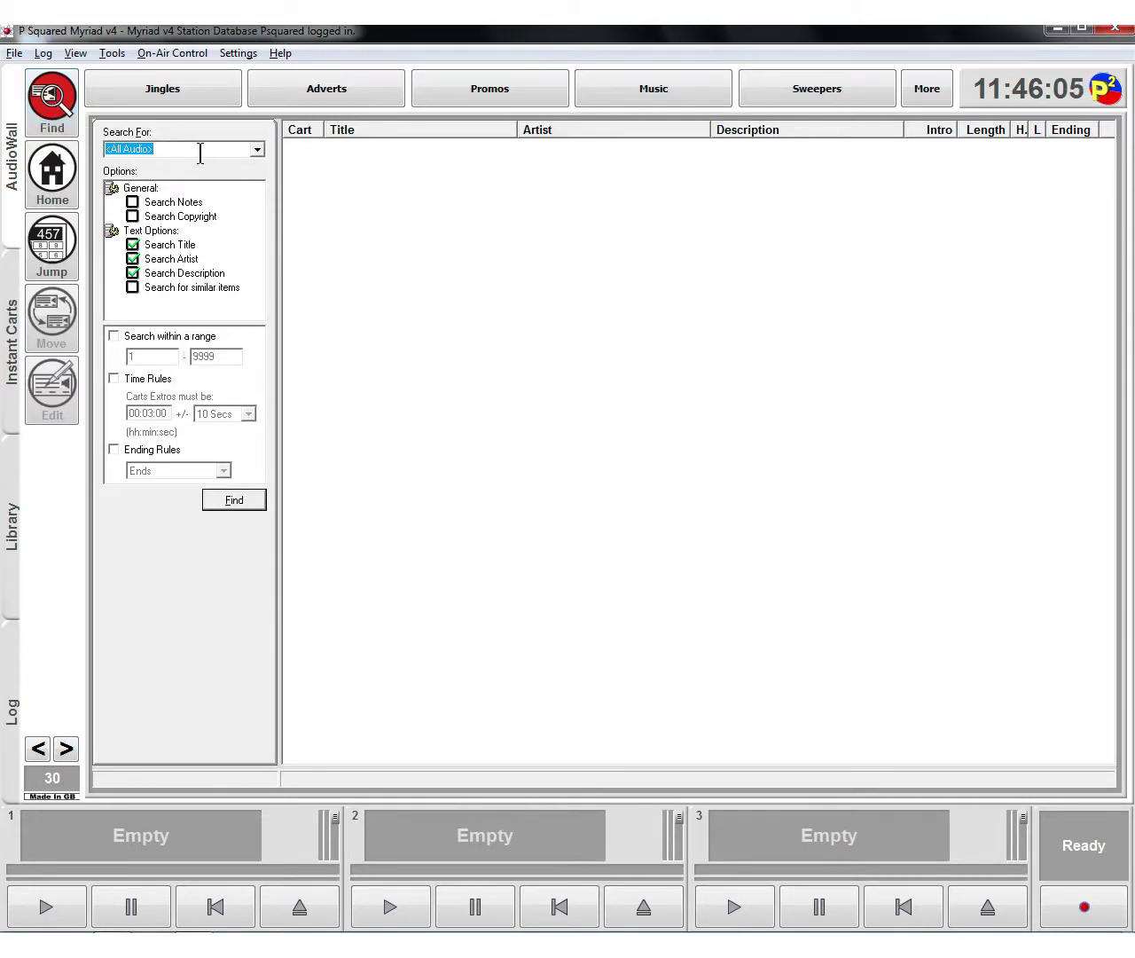
{"action": "type", "text": "sweepers"}
{"action": "key", "text": "Return"}
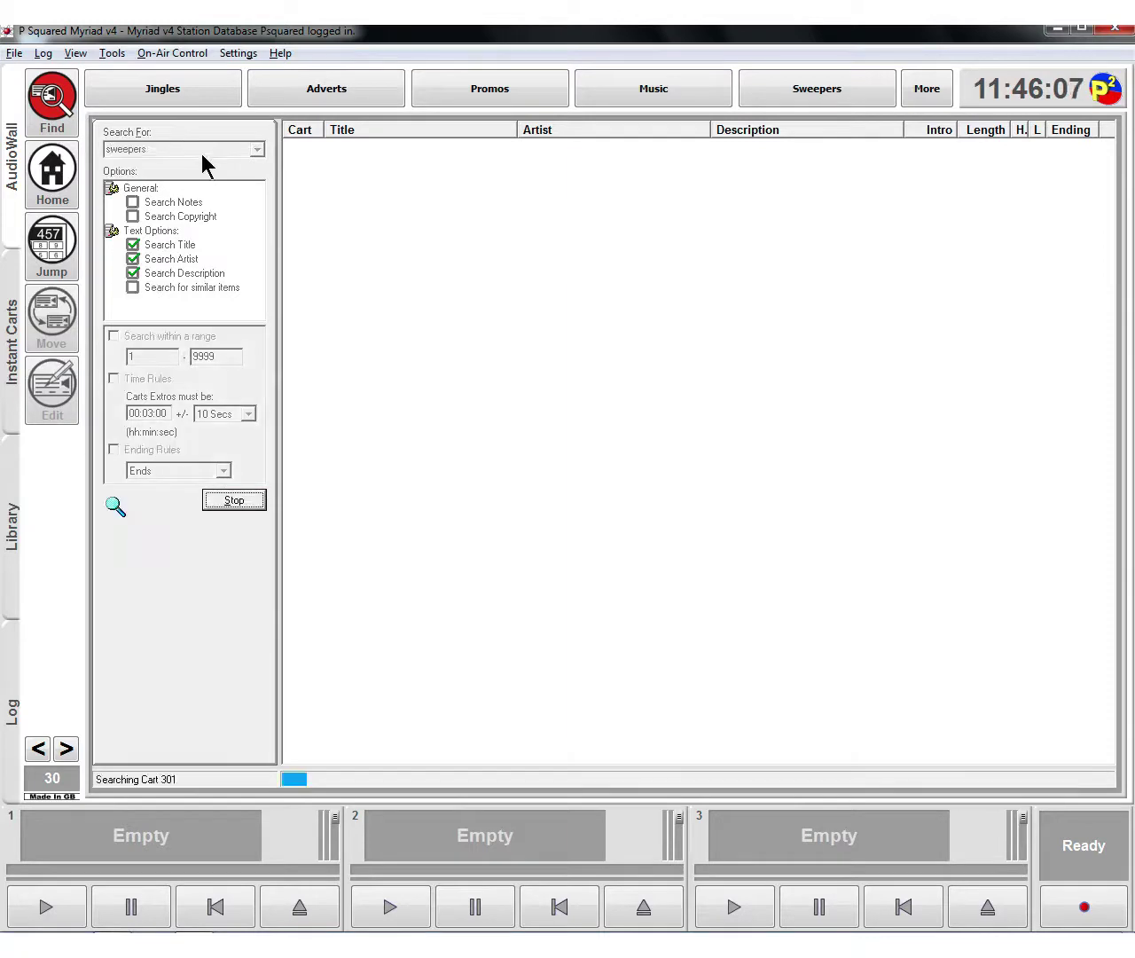
{"action": "left_click", "coordinate": [201, 155]}
{"action": "key", "text": "BackSpace"}
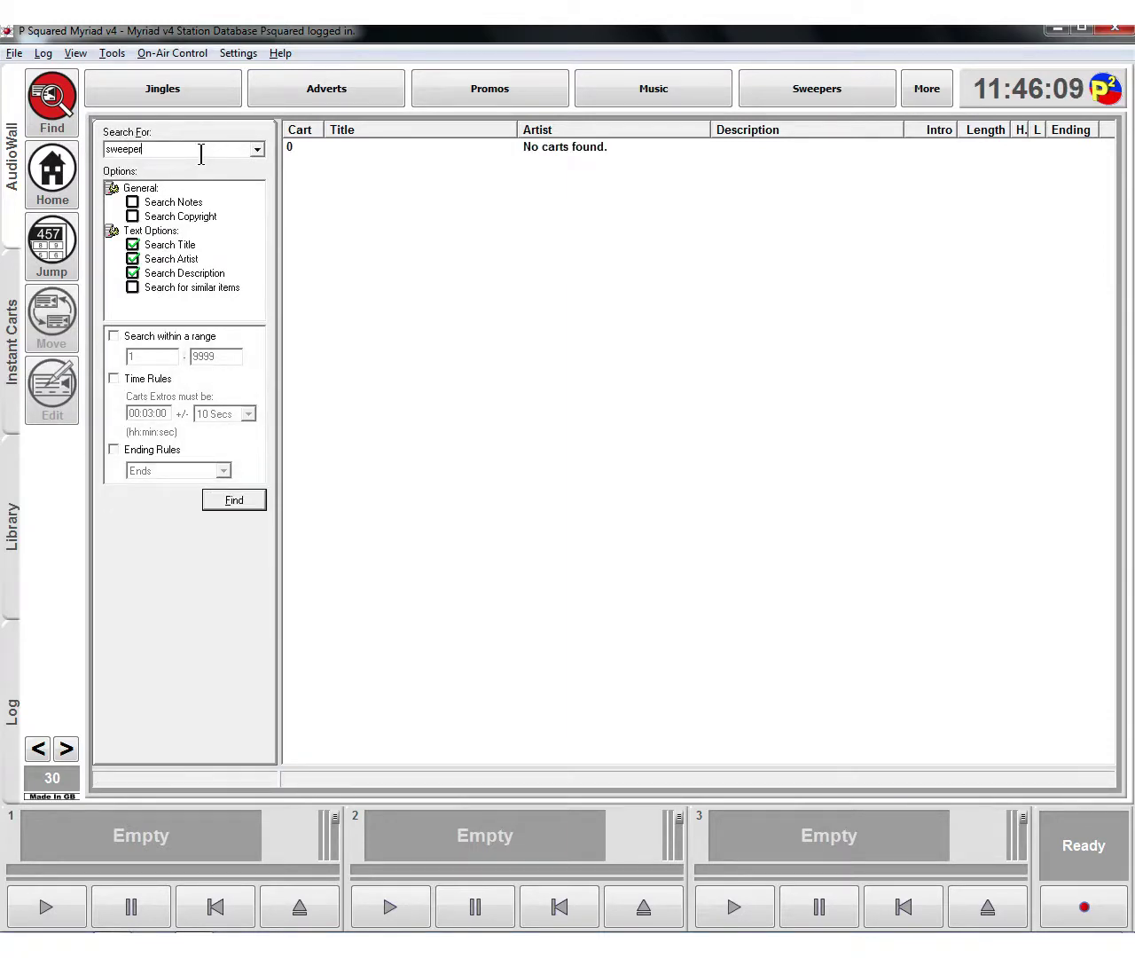
{"action": "key", "text": "Return"}
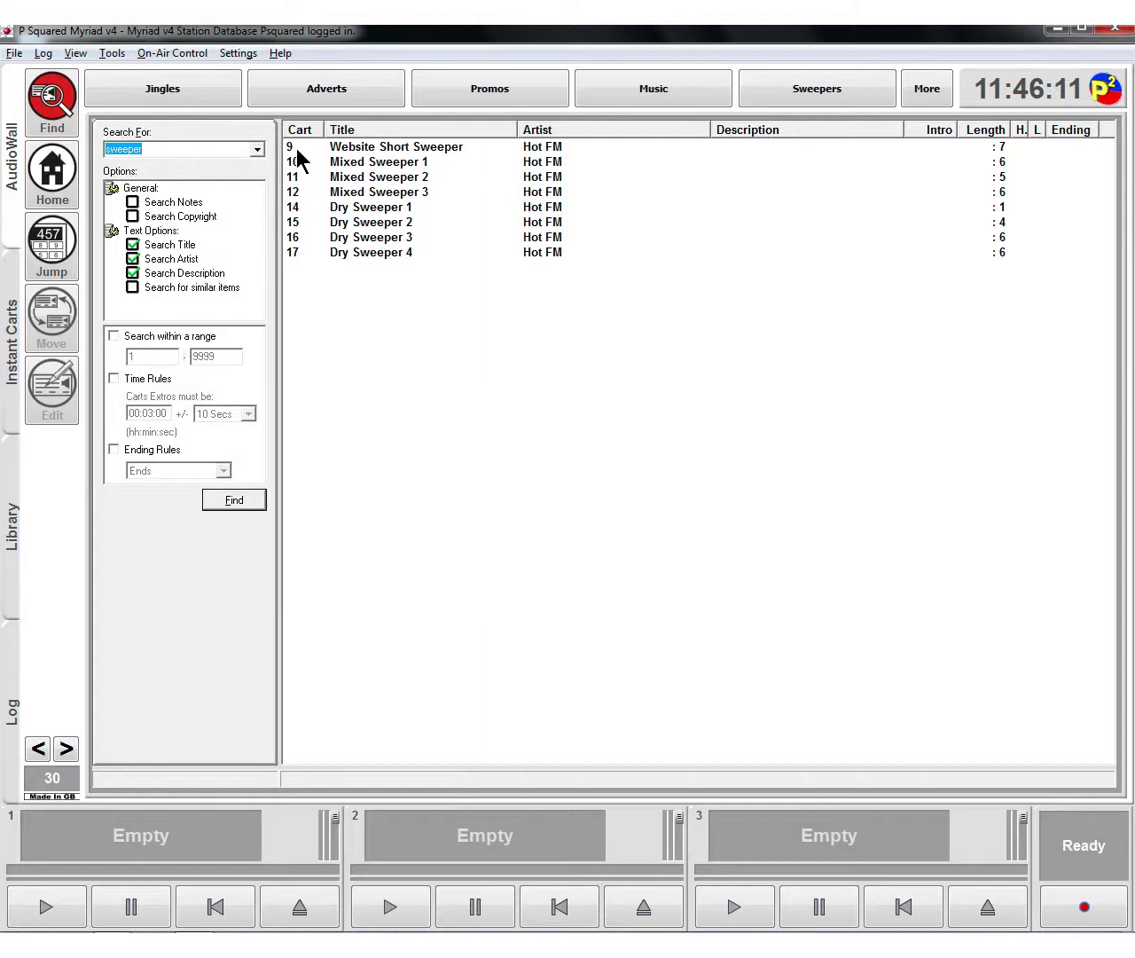
{"action": "double_click", "coordinate": [359, 162]}
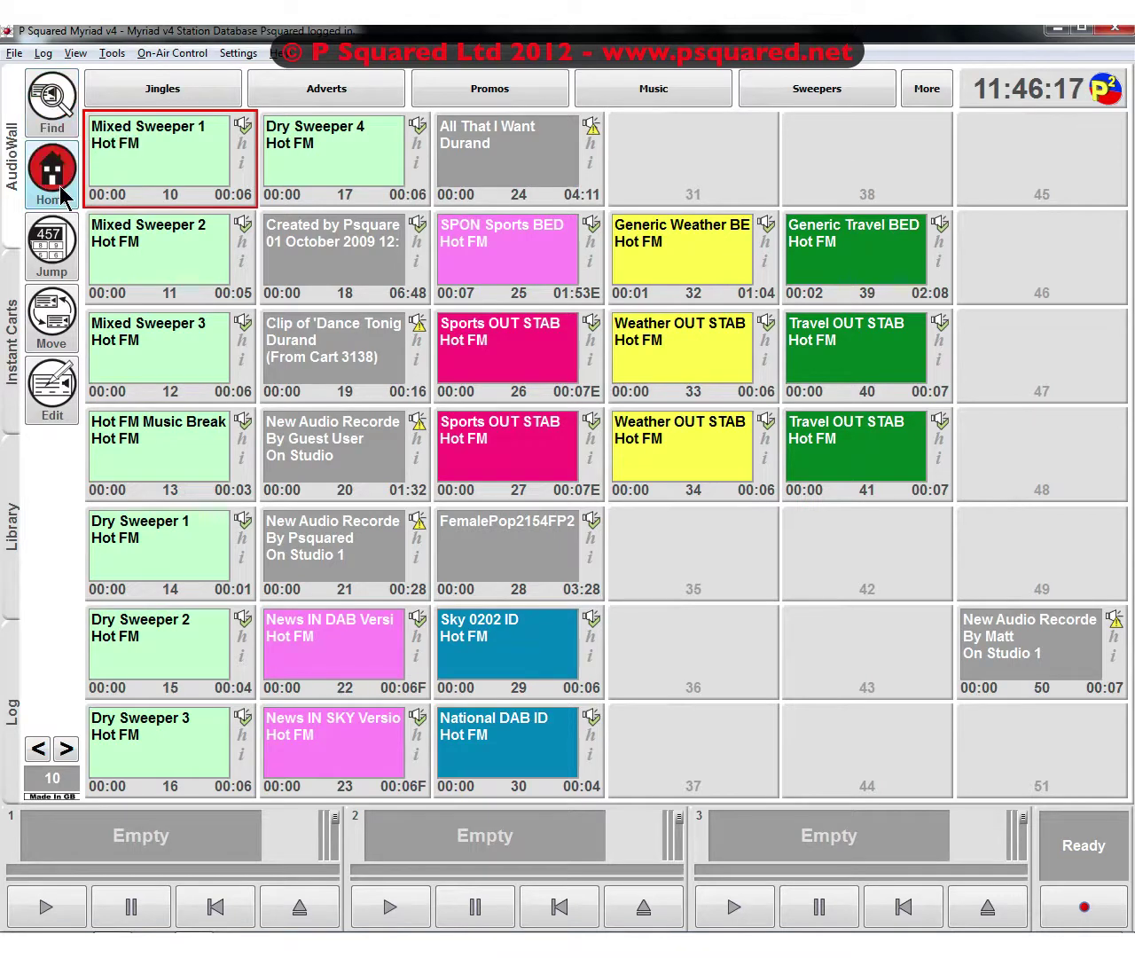
Return the wall to its first page and key cart number 5126 into the Jump keypad.
{"action": "left_click", "coordinate": [63, 195]}
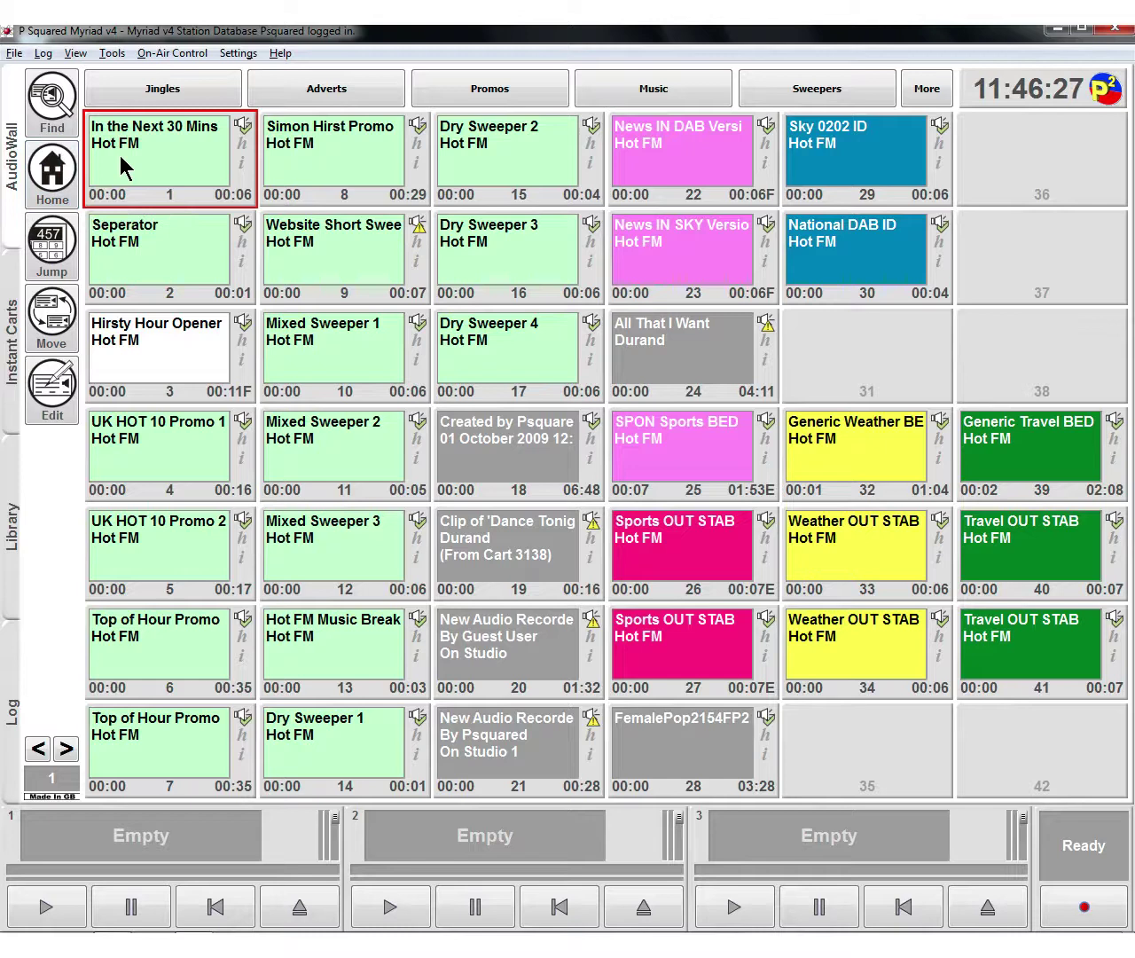
{"action": "mouse_move", "coordinate": [120, 155]}
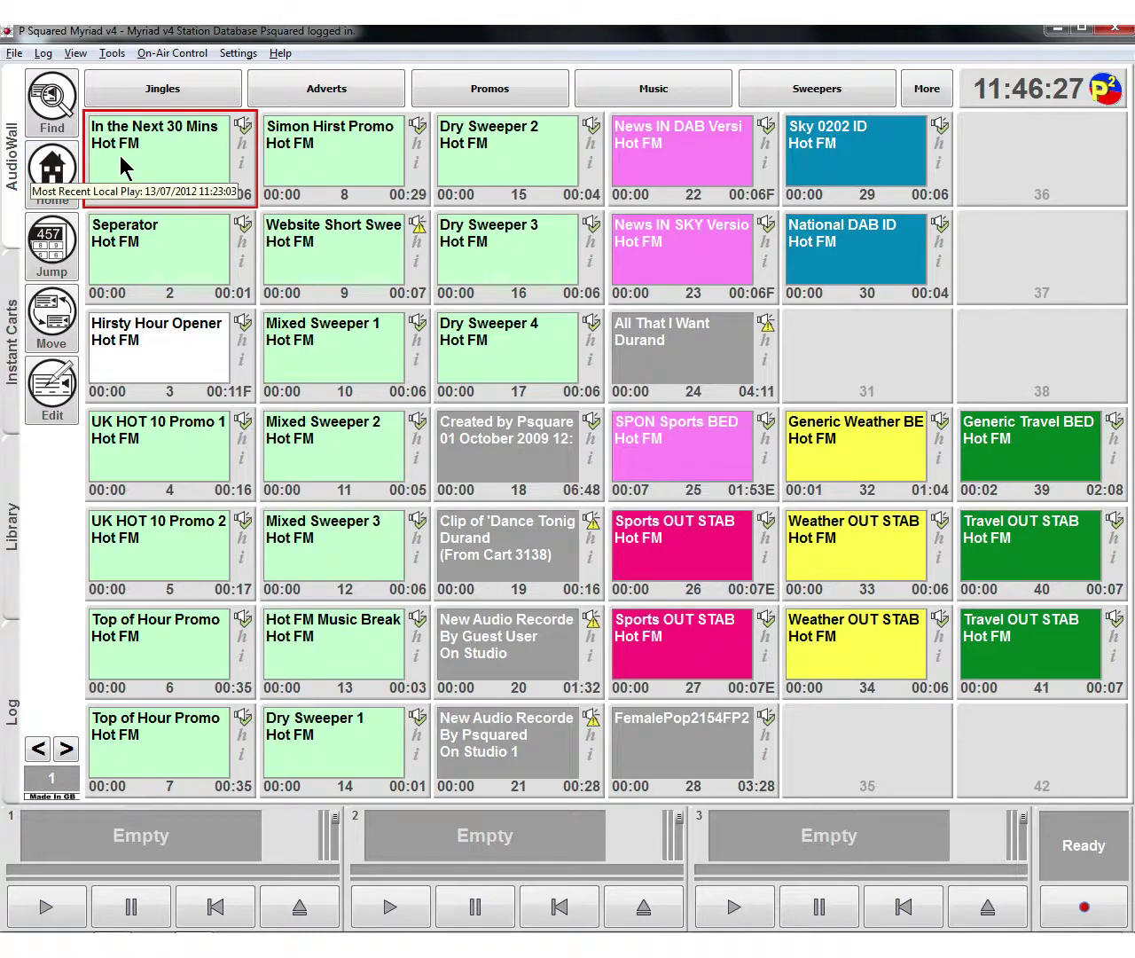
{"action": "left_click", "coordinate": [61, 254]}
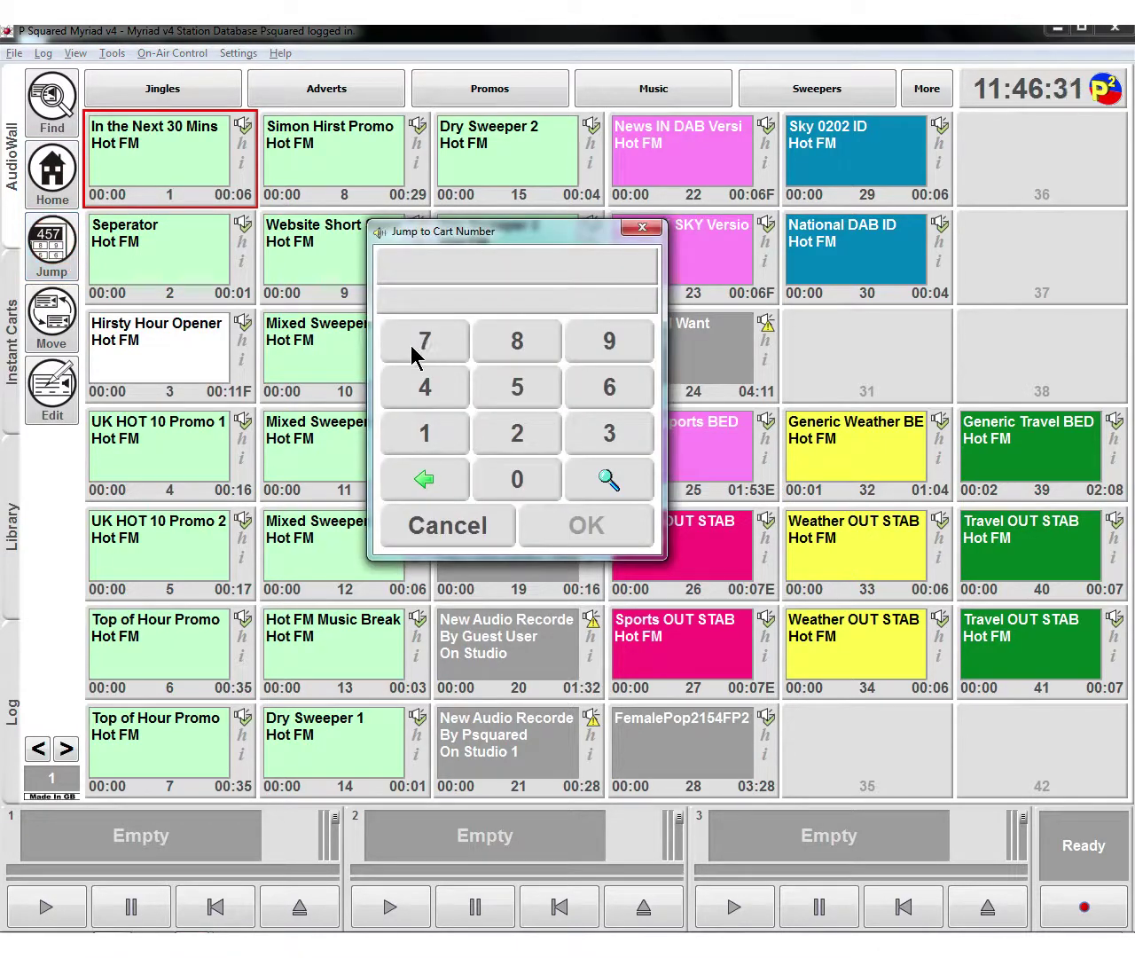
{"action": "left_click", "coordinate": [515, 396]}
{"action": "left_click", "coordinate": [456, 425]}
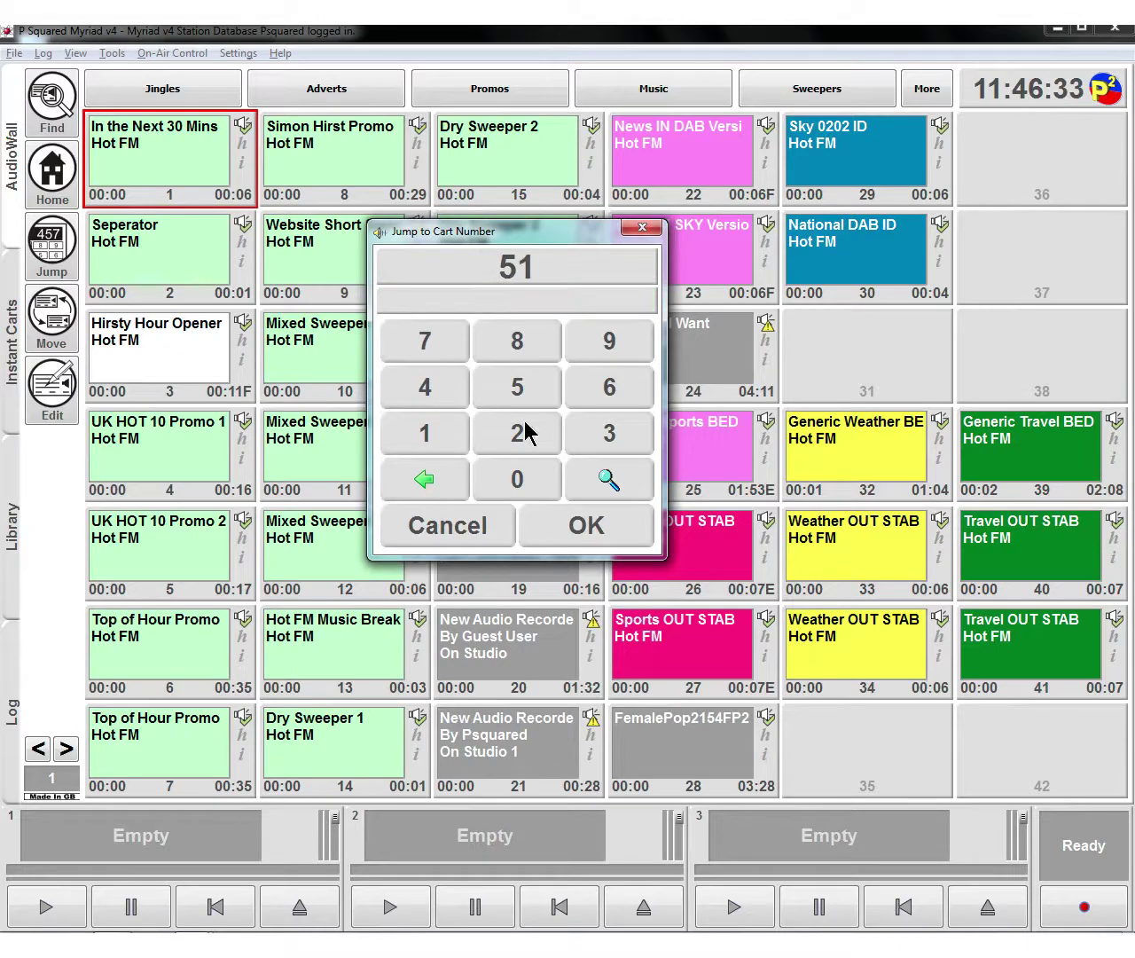
{"action": "left_click", "coordinate": [532, 431]}
{"action": "left_click", "coordinate": [515, 395]}
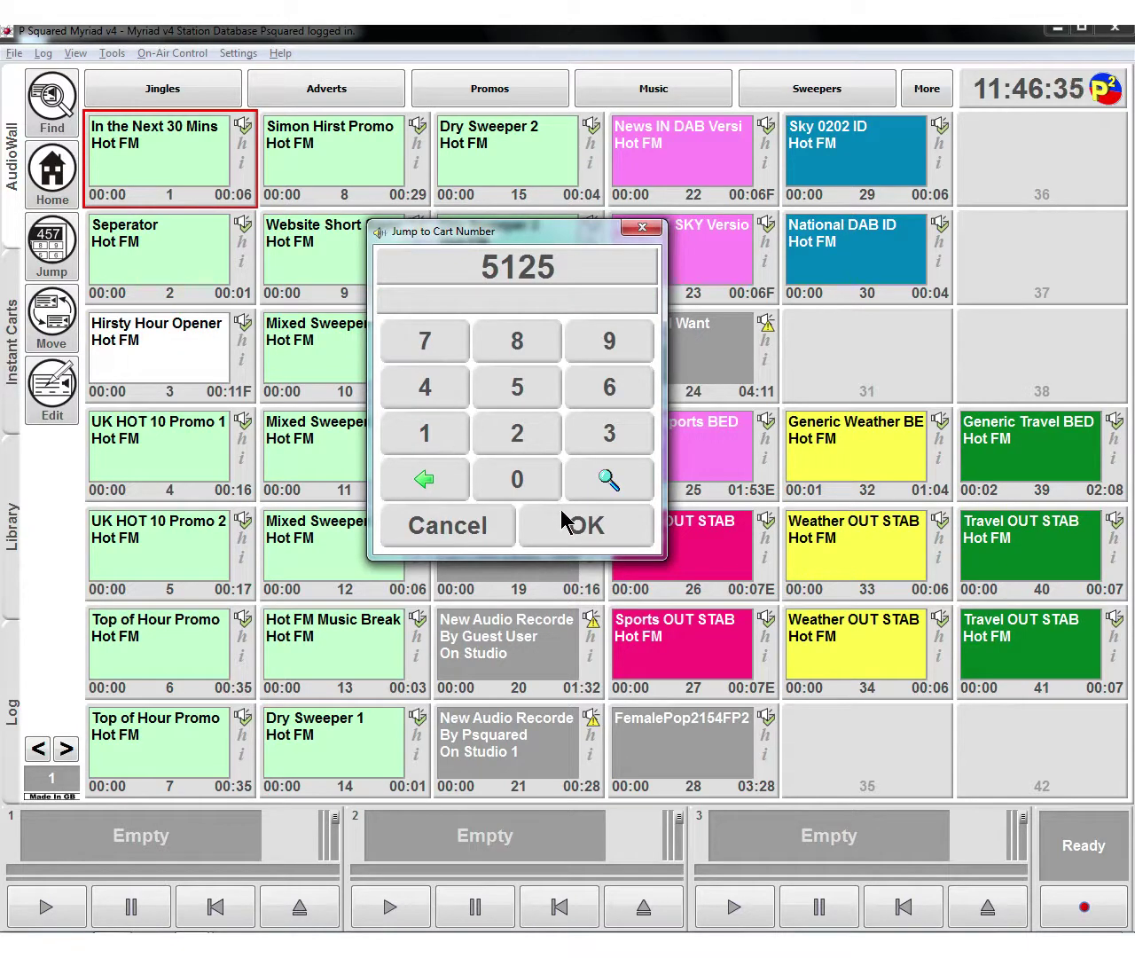
{"action": "key", "text": "BackSpace"}
{"action": "type", "text": "6"}
Step the cart number forward, clear it, cancel the jump, and open Move/Copy for cart 1.
{"action": "left_click", "coordinate": [610, 479]}
{"action": "left_click", "coordinate": [624, 484]}
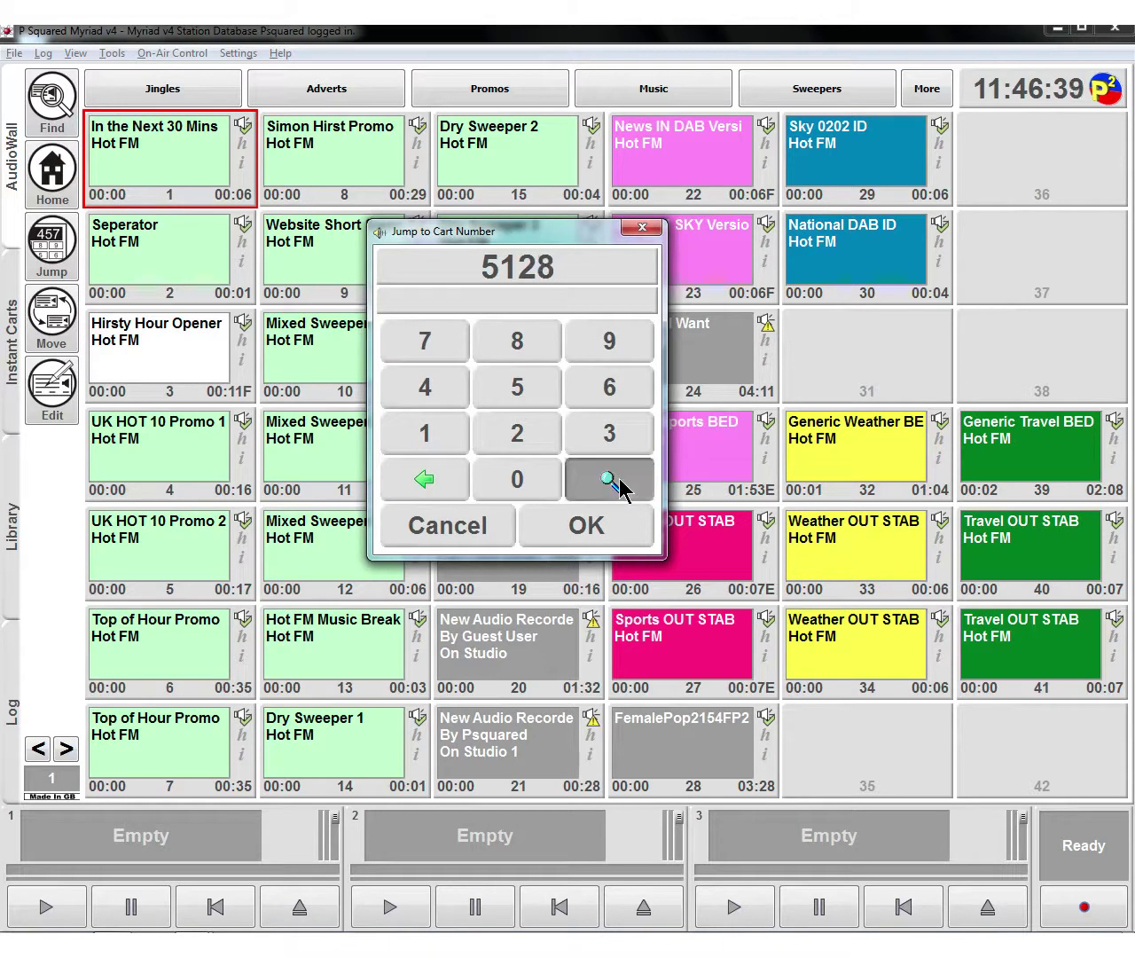
{"action": "left_click", "coordinate": [621, 482]}
{"action": "left_click", "coordinate": [438, 486]}
{"action": "left_click", "coordinate": [430, 487]}
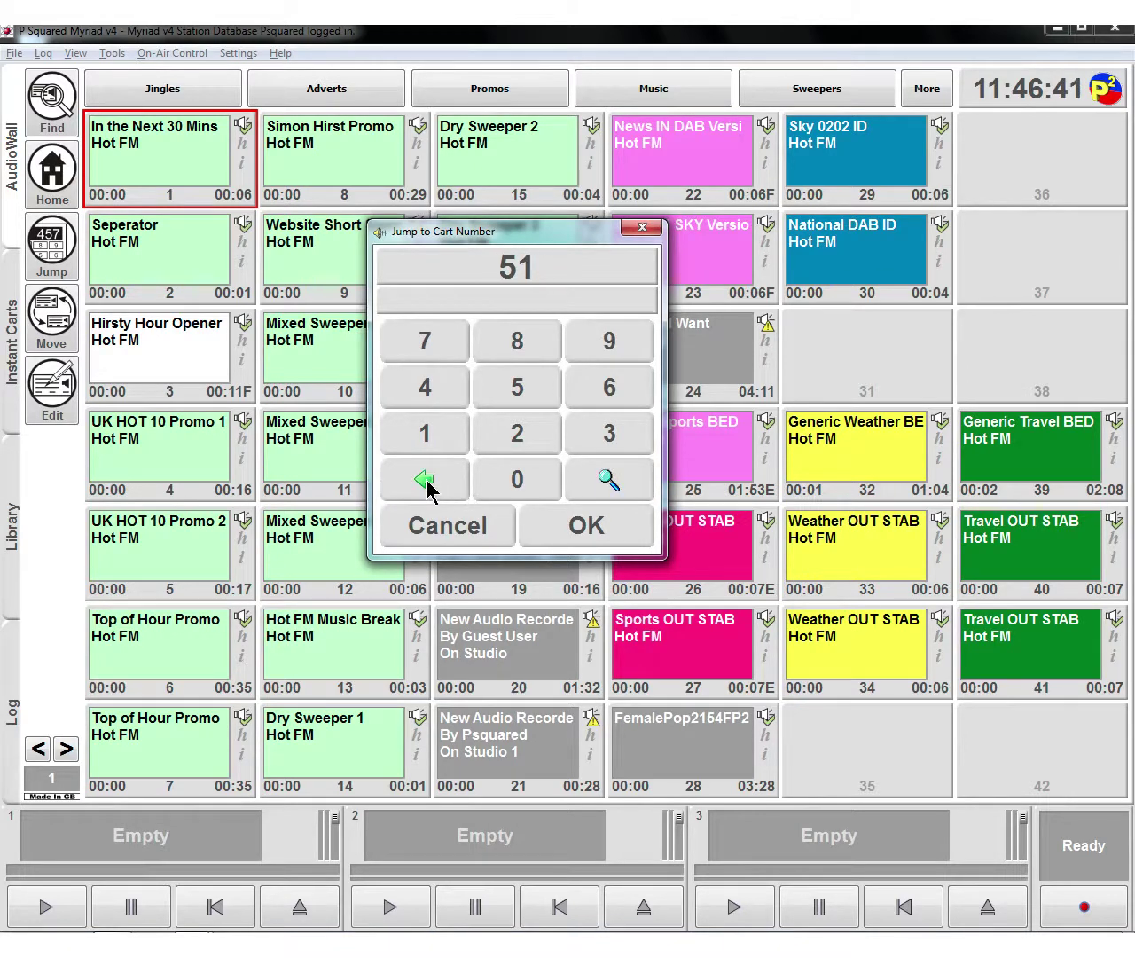
{"action": "left_click", "coordinate": [427, 487]}
{"action": "left_click", "coordinate": [430, 488]}
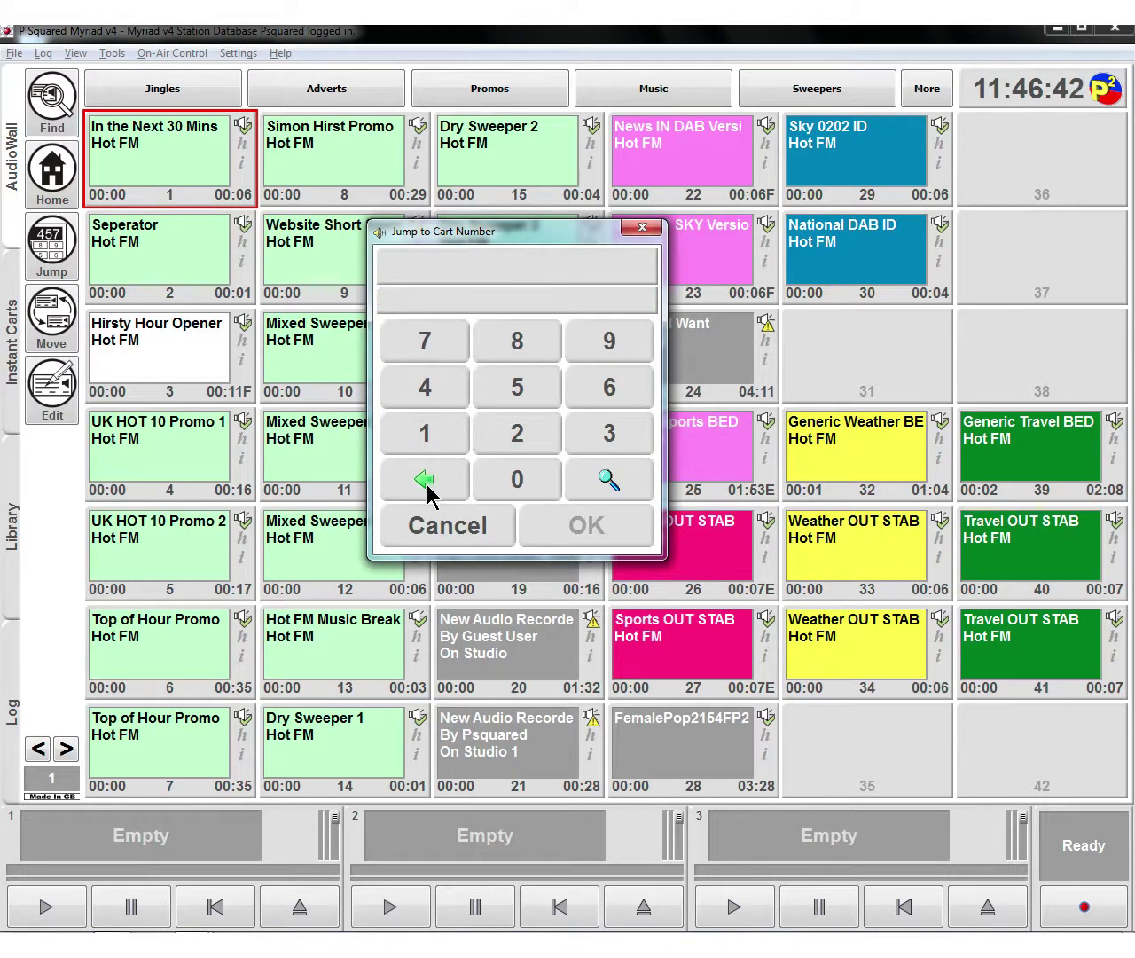
{"action": "left_click", "coordinate": [454, 525]}
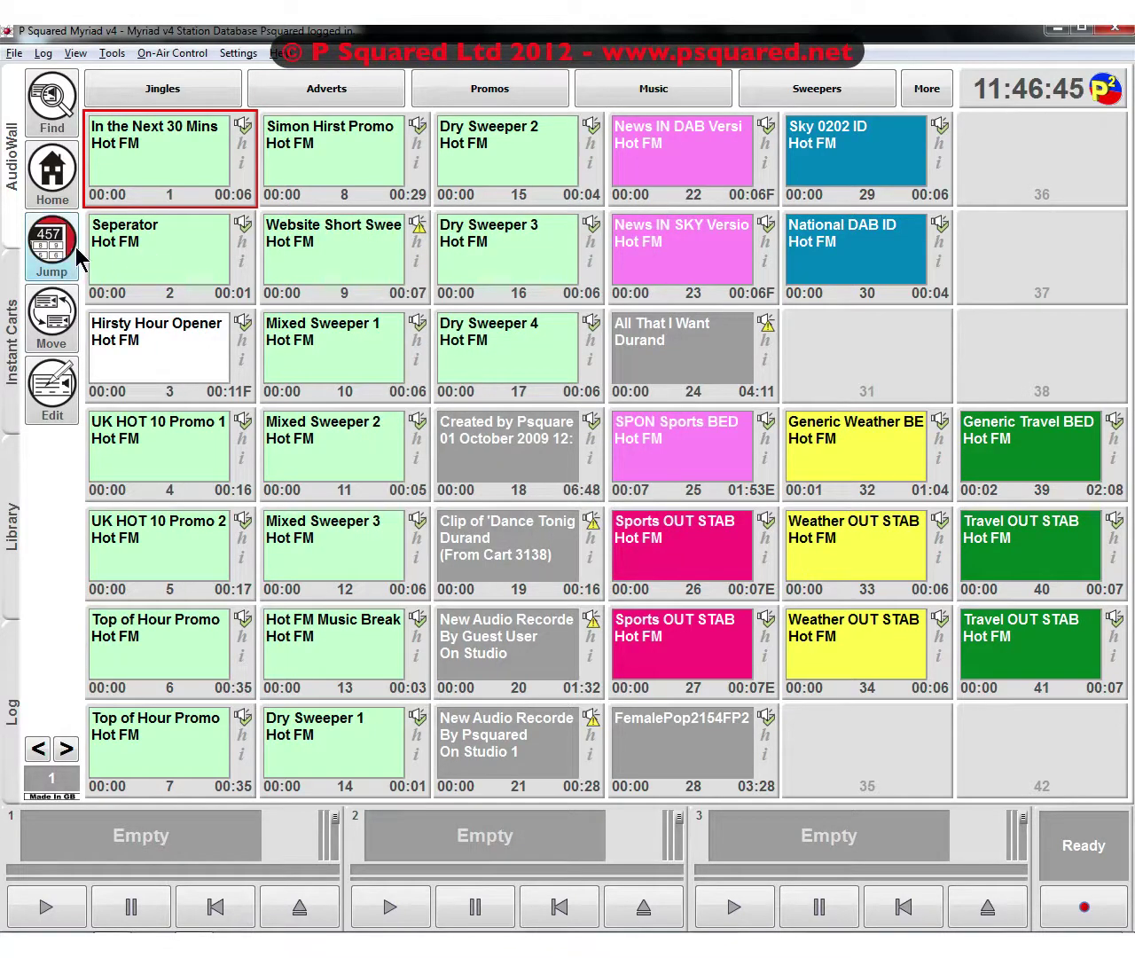
{"action": "left_click", "coordinate": [44, 333]}
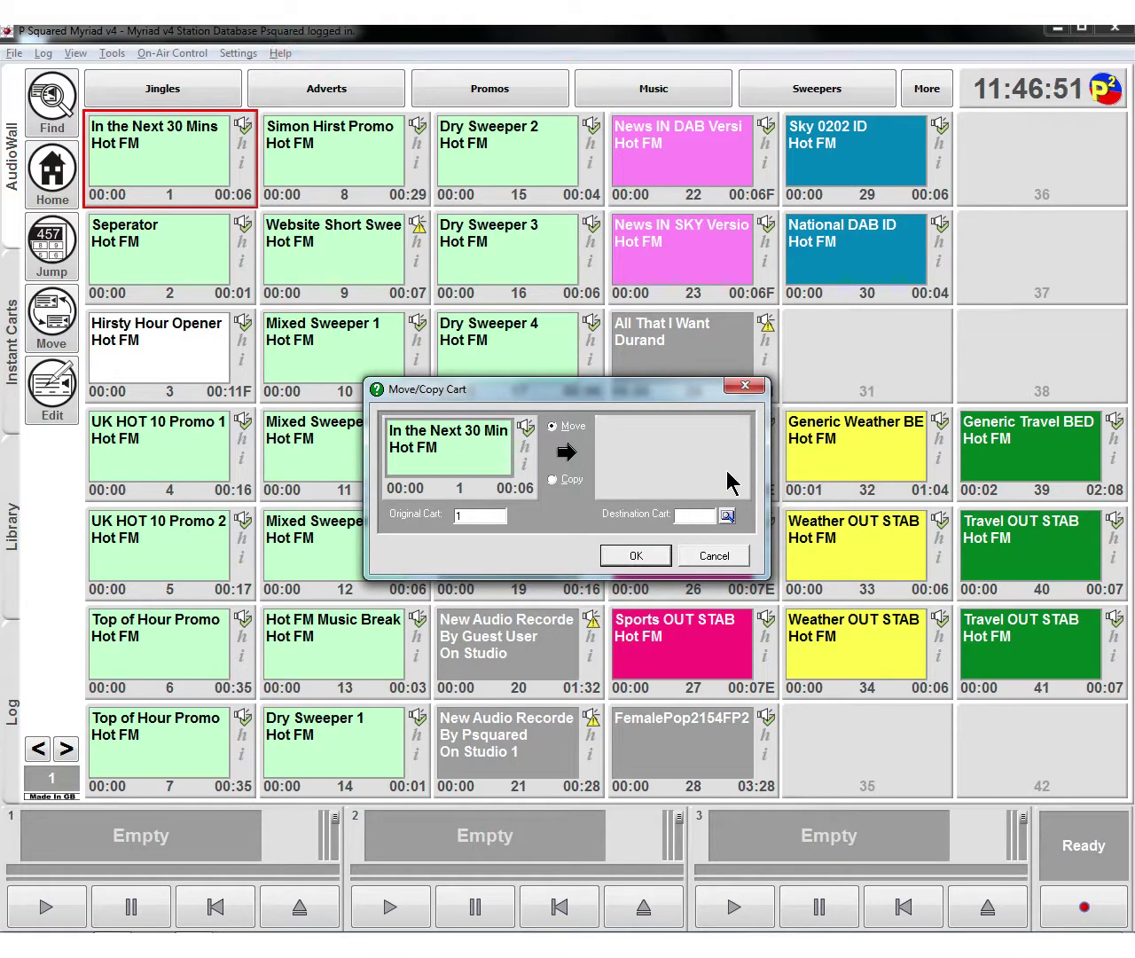
Move In the Next 30 Mins from slot 1 to slot 31.
{"action": "left_click", "coordinate": [695, 515]}
{"action": "type", "text": "31"}
{"action": "left_click", "coordinate": [636, 556]}
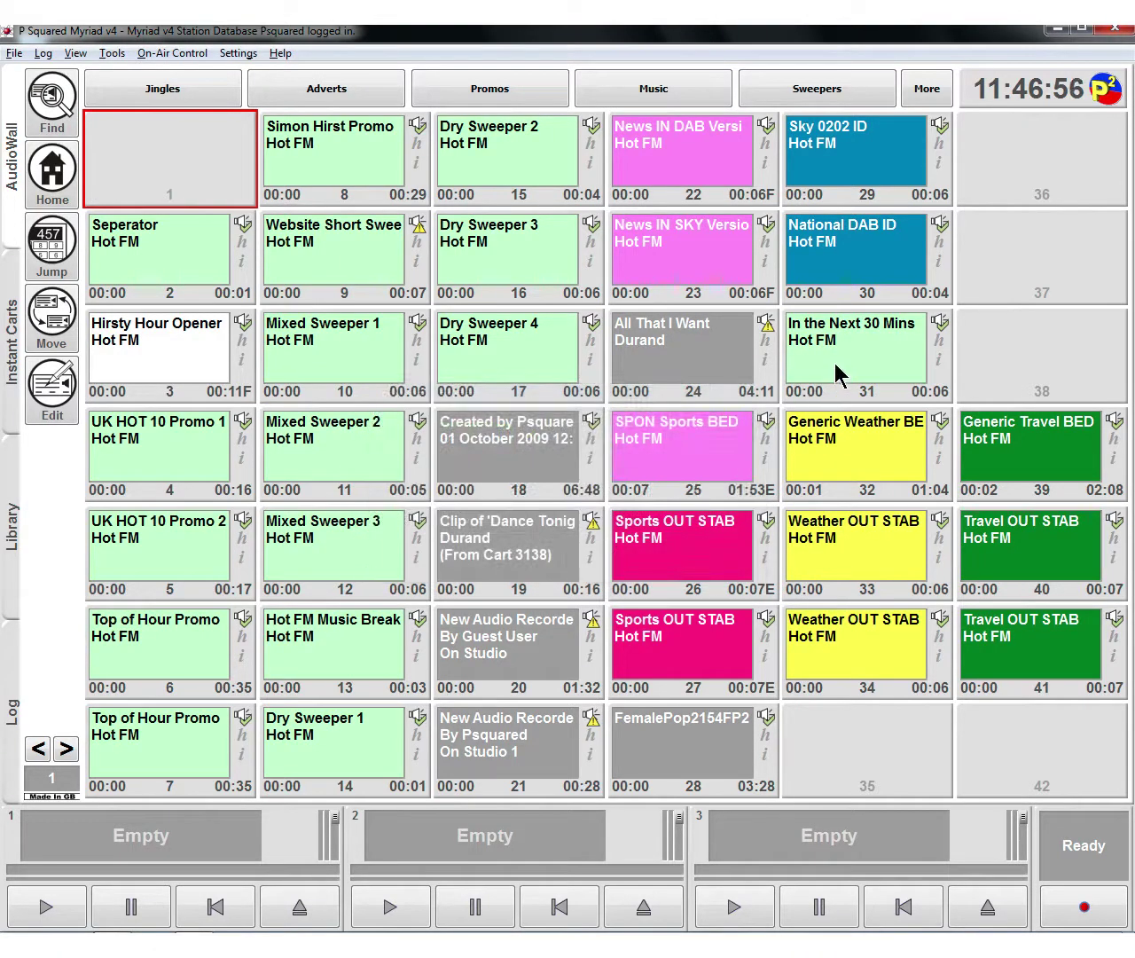
Move it from slot 31 back to slot 1, then reopen Move/Copy for cart 1.
{"action": "left_click", "coordinate": [798, 390]}
{"action": "left_click", "coordinate": [52, 319]}
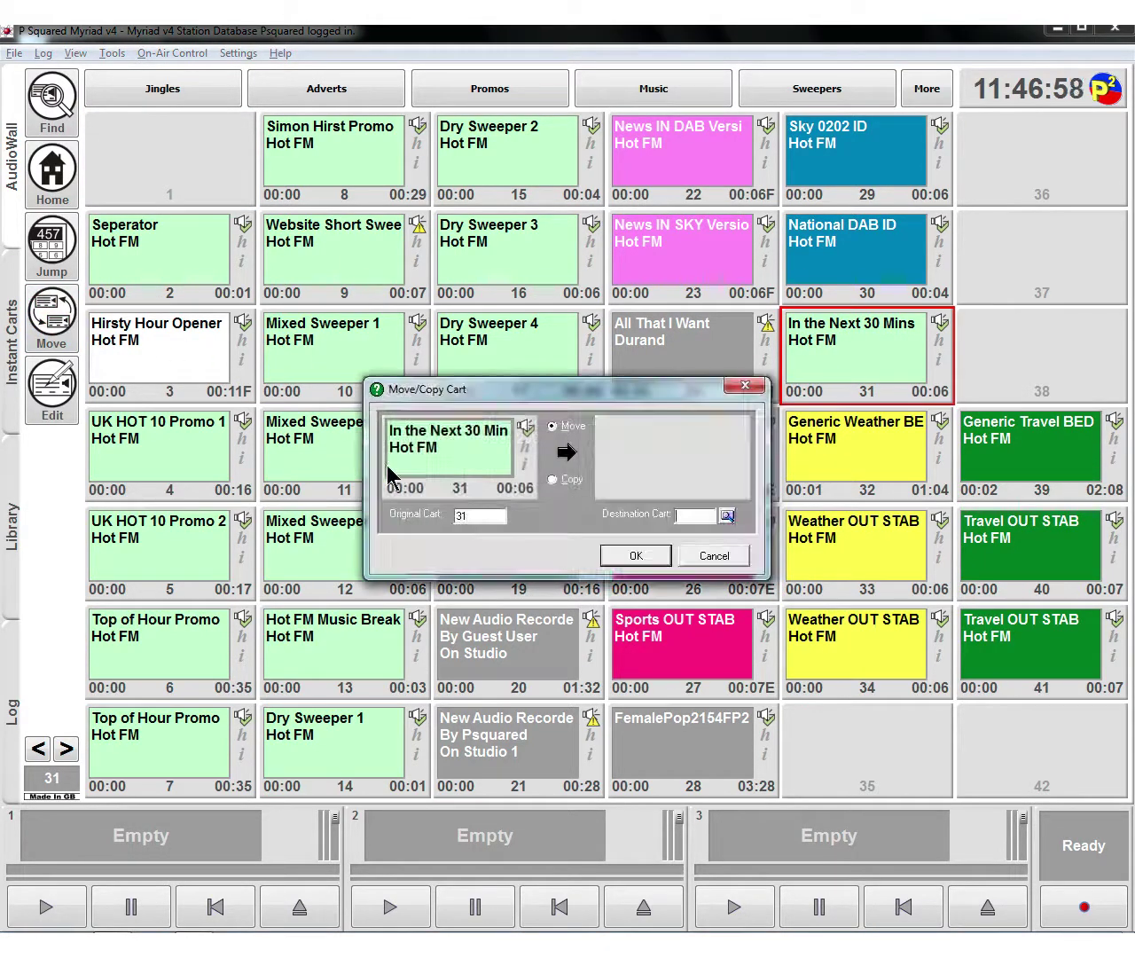
{"action": "type", "text": "1"}
{"action": "left_click", "coordinate": [621, 554]}
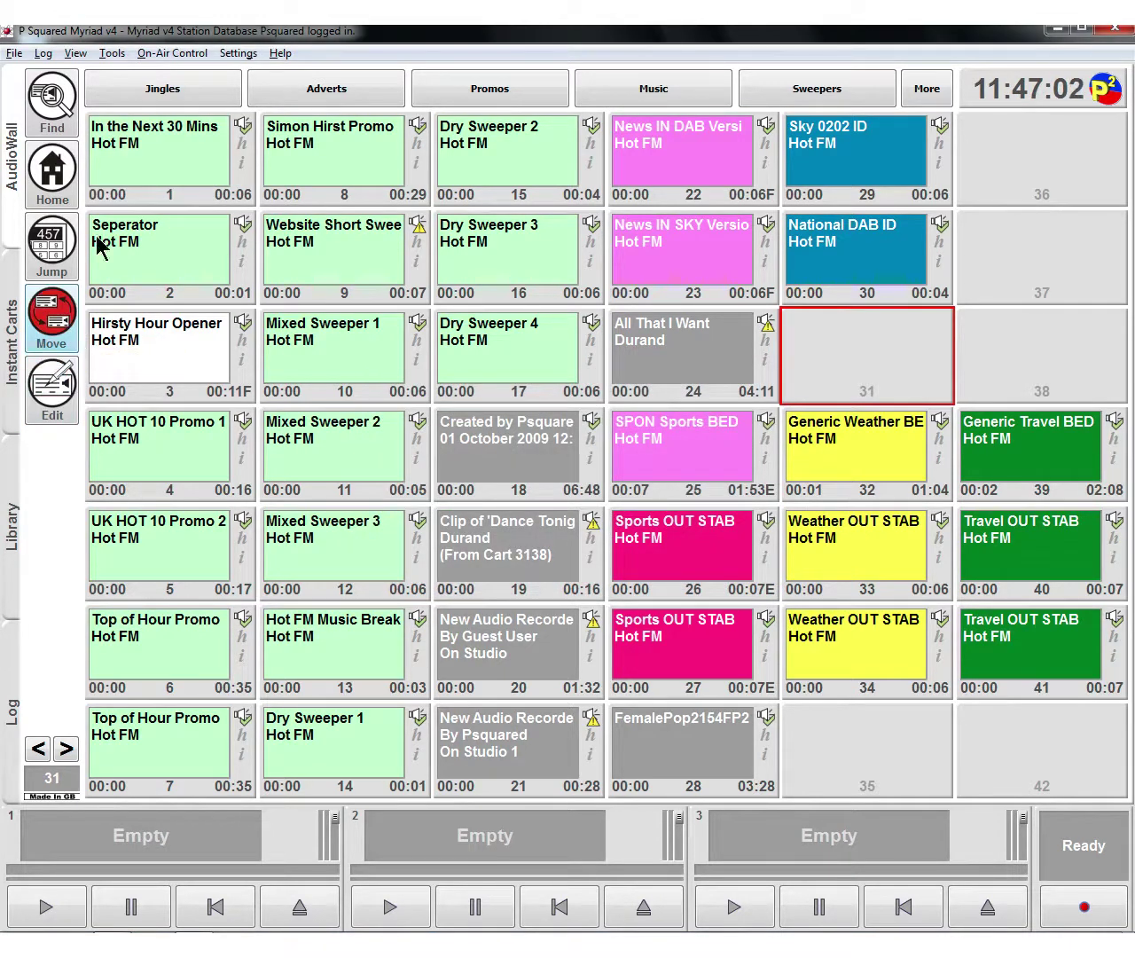
{"action": "left_click", "coordinate": [142, 173]}
{"action": "left_click", "coordinate": [53, 319]}
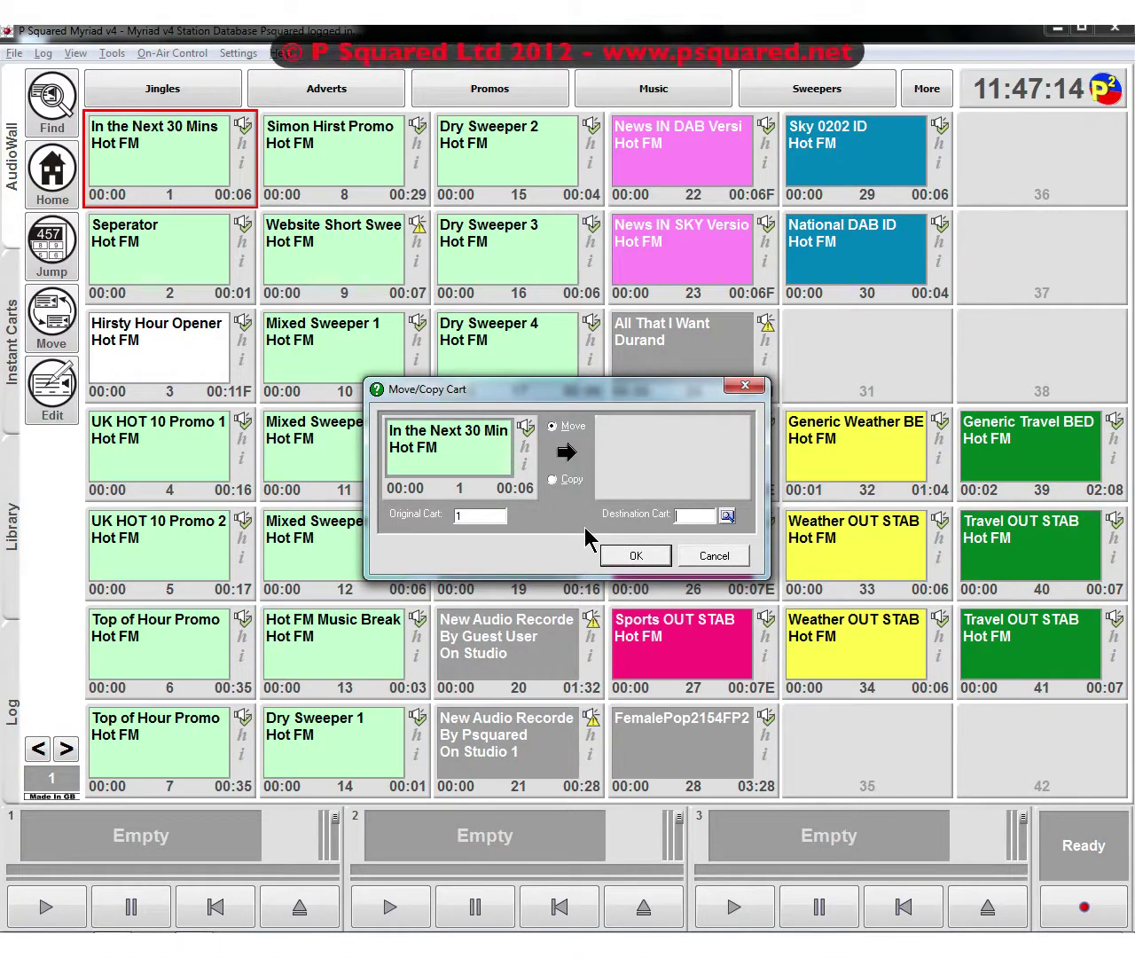
Enter destination 10, switch to next empty cart 31, then cancel the move.
{"action": "type", "text": "10"}
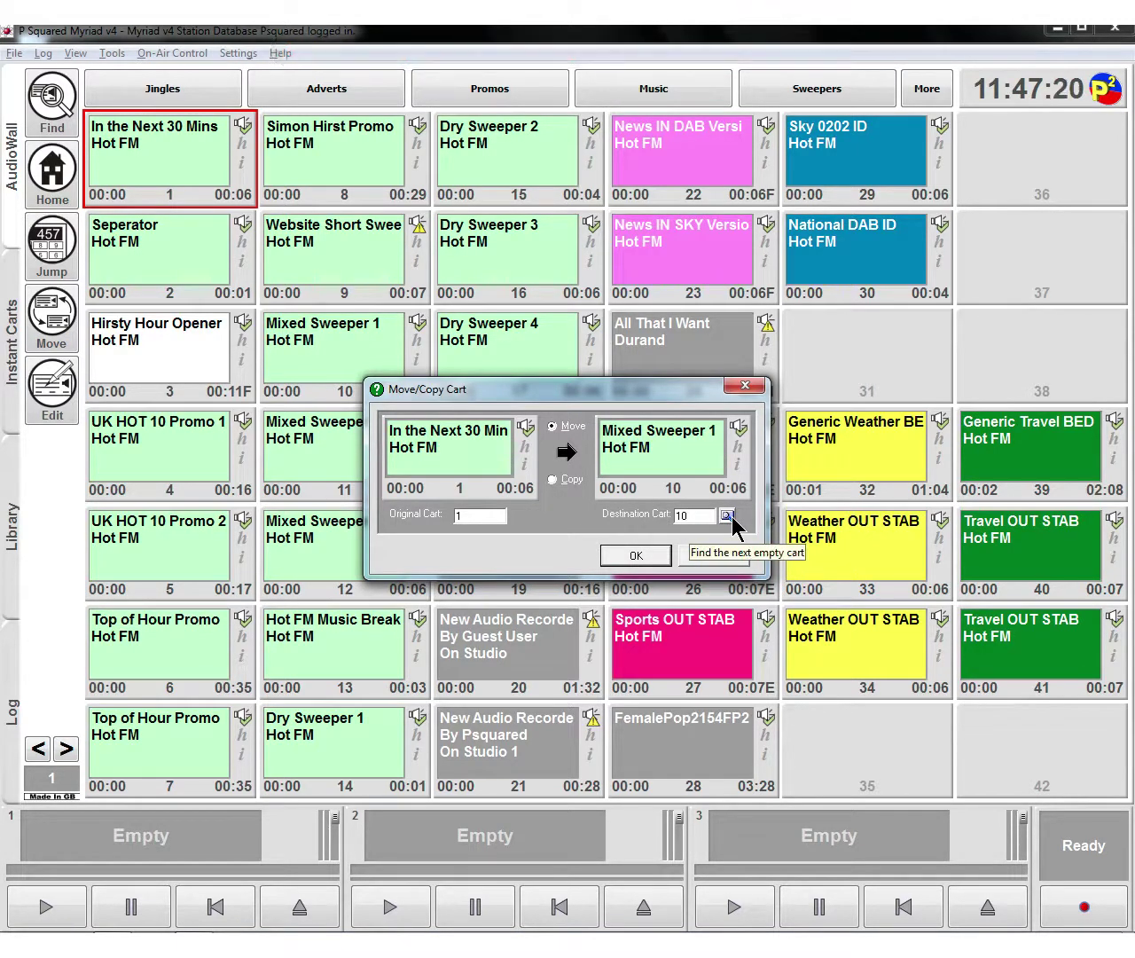
{"action": "left_click", "coordinate": [731, 519]}
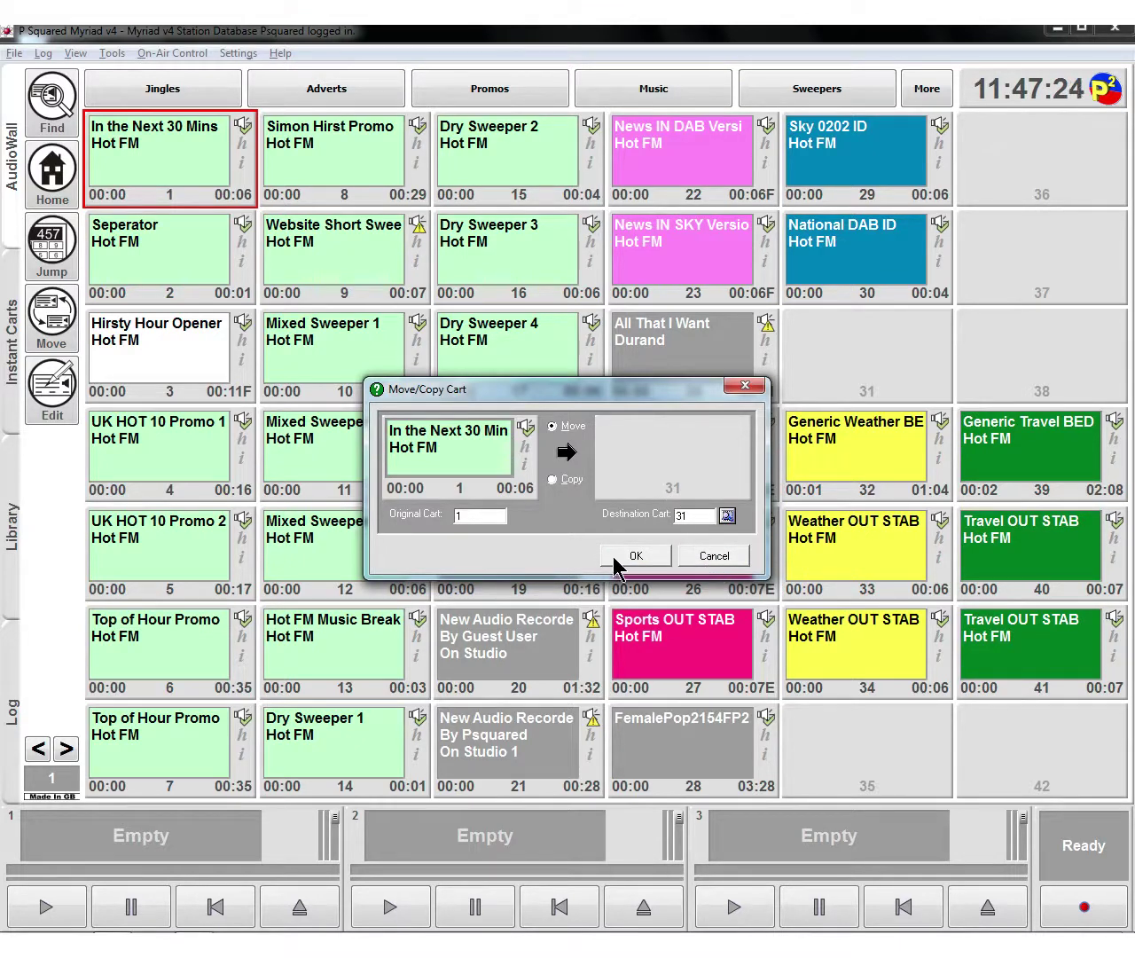
{"action": "left_click", "coordinate": [701, 555]}
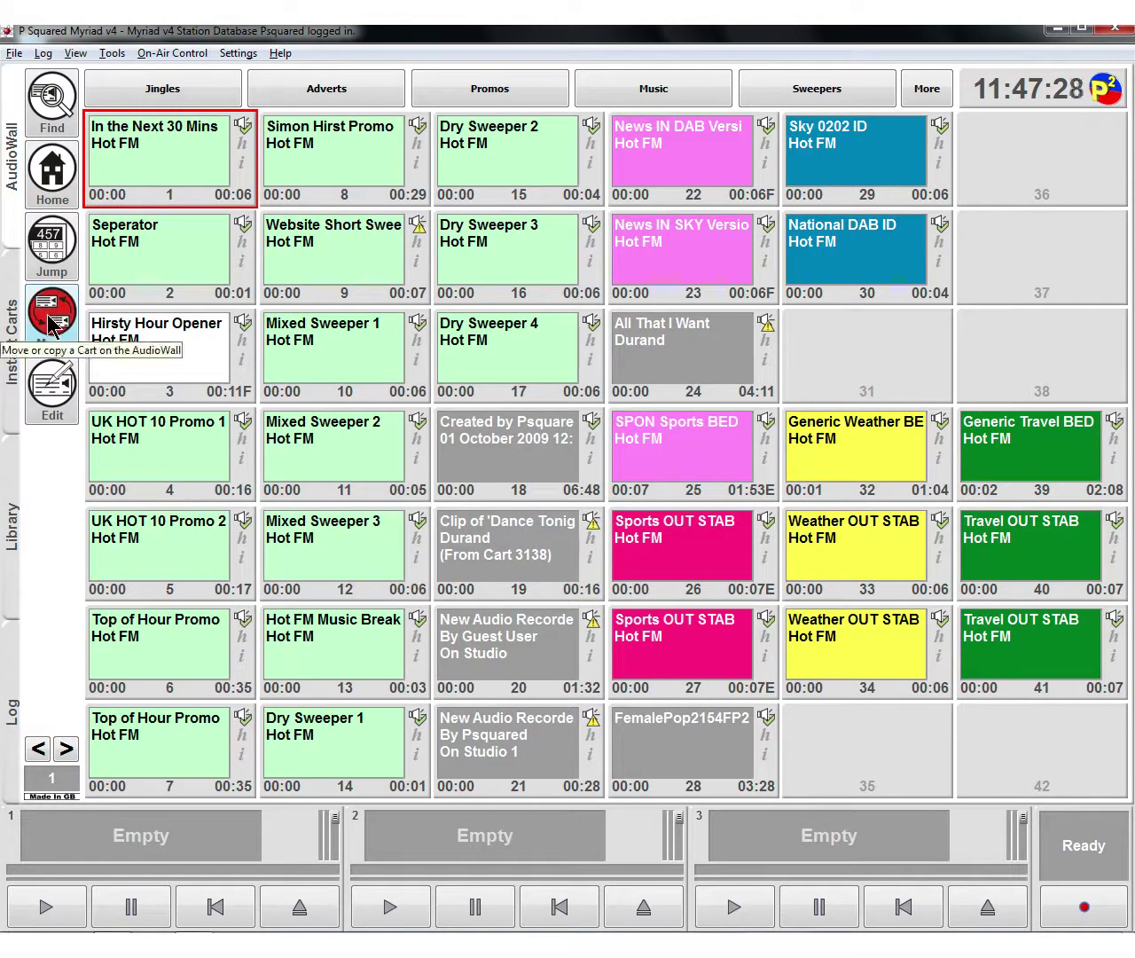
Open cart 1, In the Next 30 Mins, in the editor and close it again.
{"action": "left_click", "coordinate": [69, 407]}
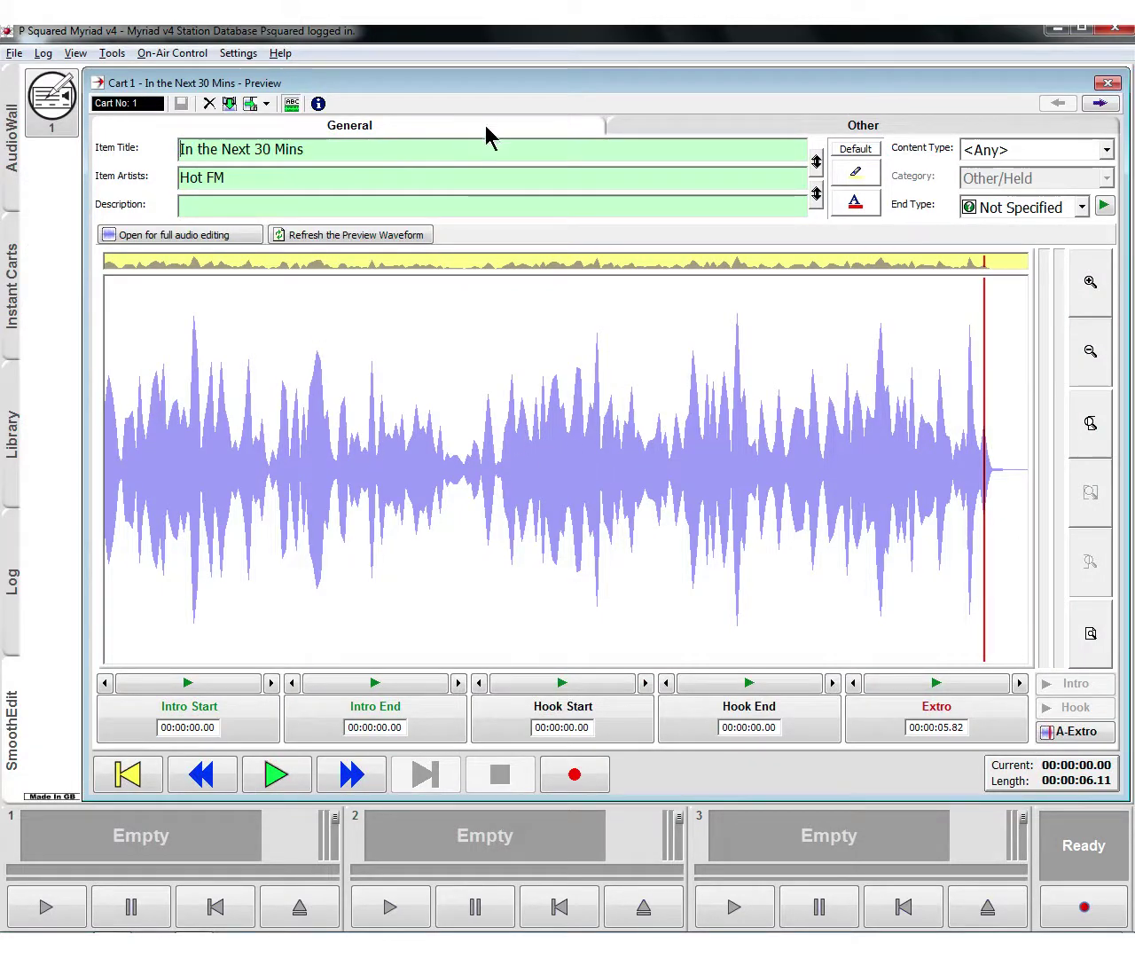
{"action": "left_click", "coordinate": [1108, 82]}
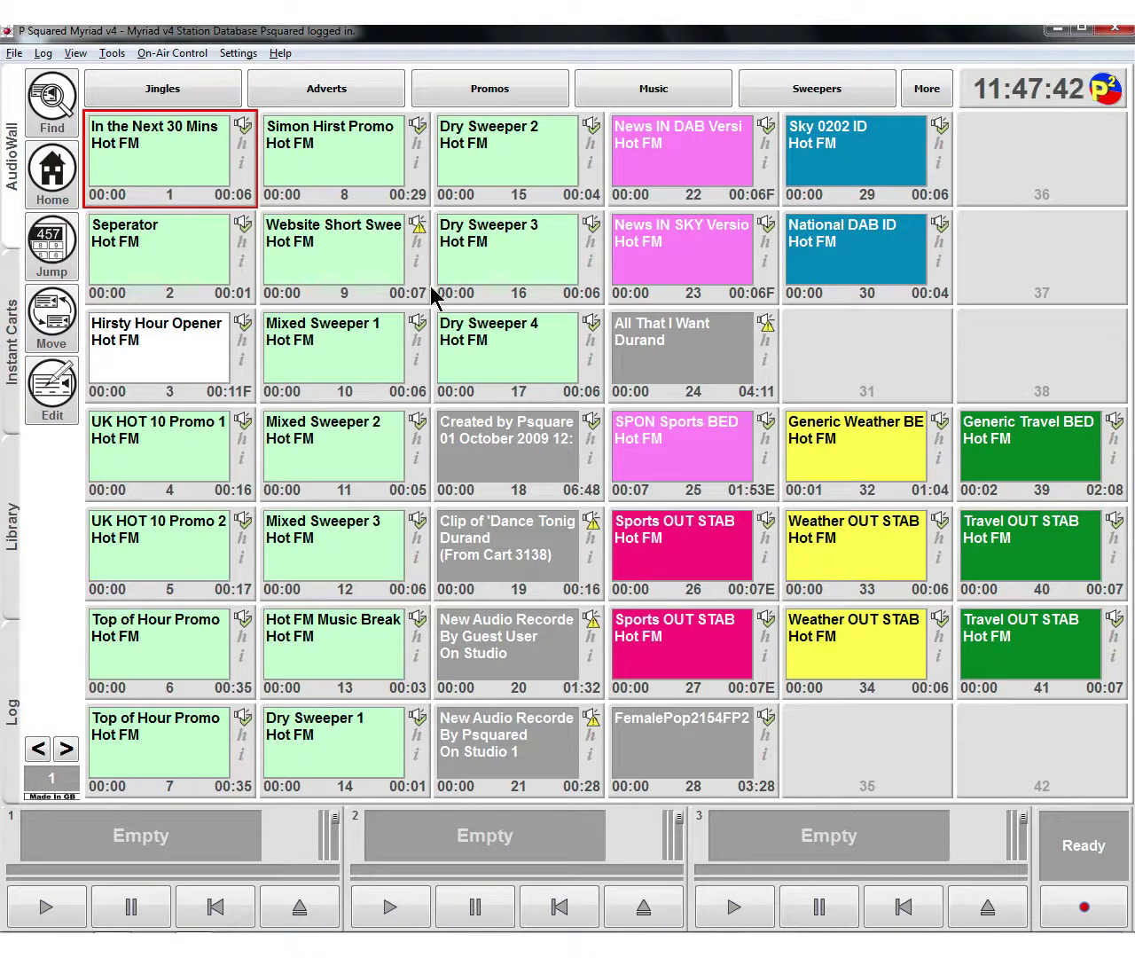
{"action": "right_click", "coordinate": [143, 163]}
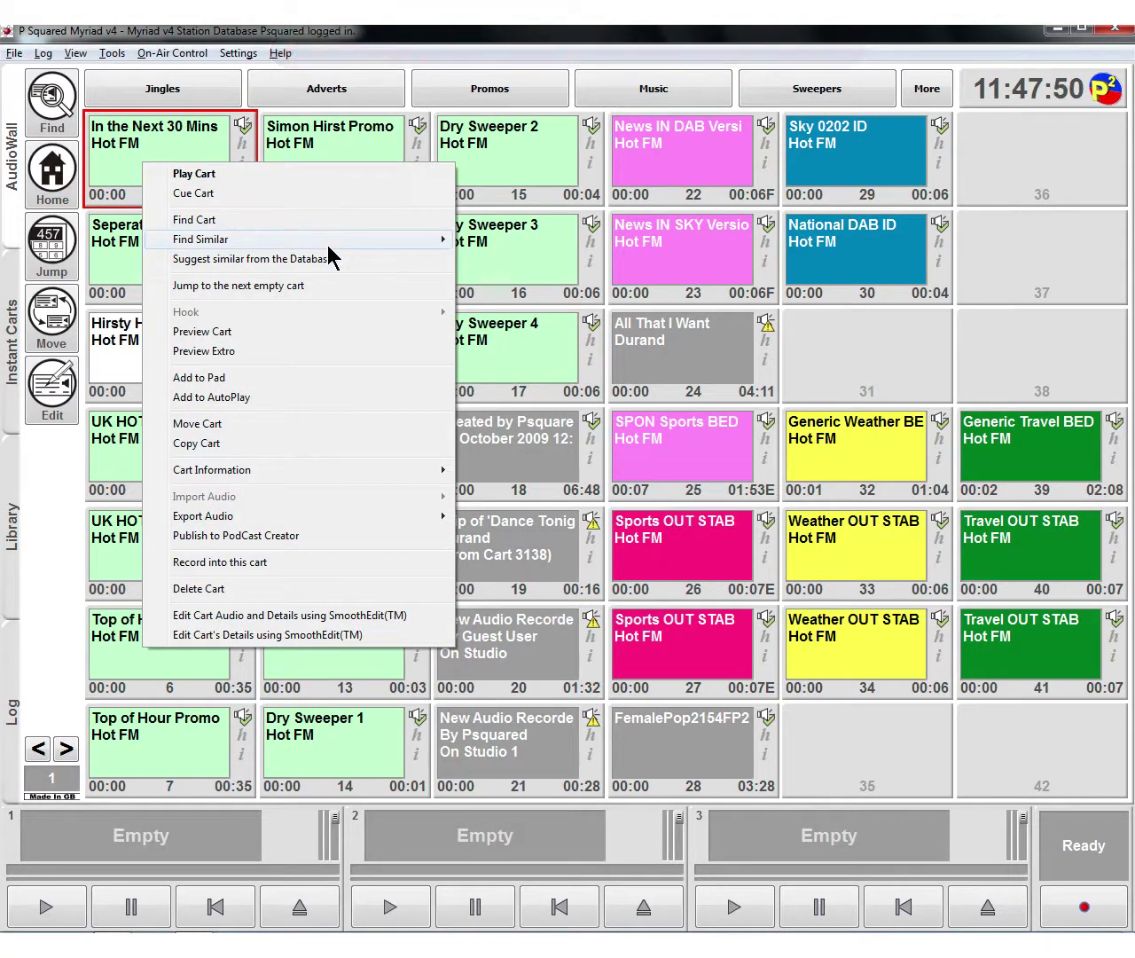
{"action": "mouse_move", "coordinate": [328, 248]}
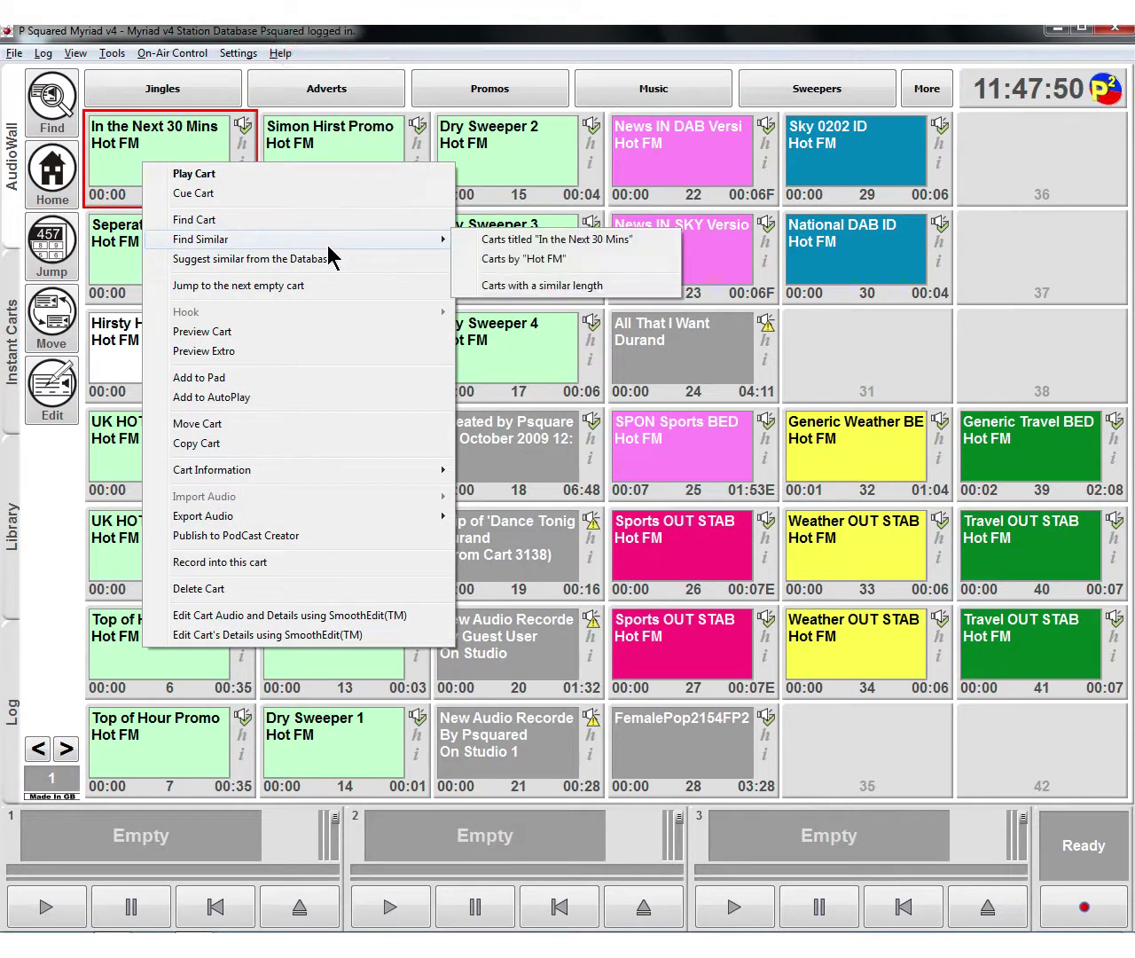
{"action": "left_click", "coordinate": [568, 260]}
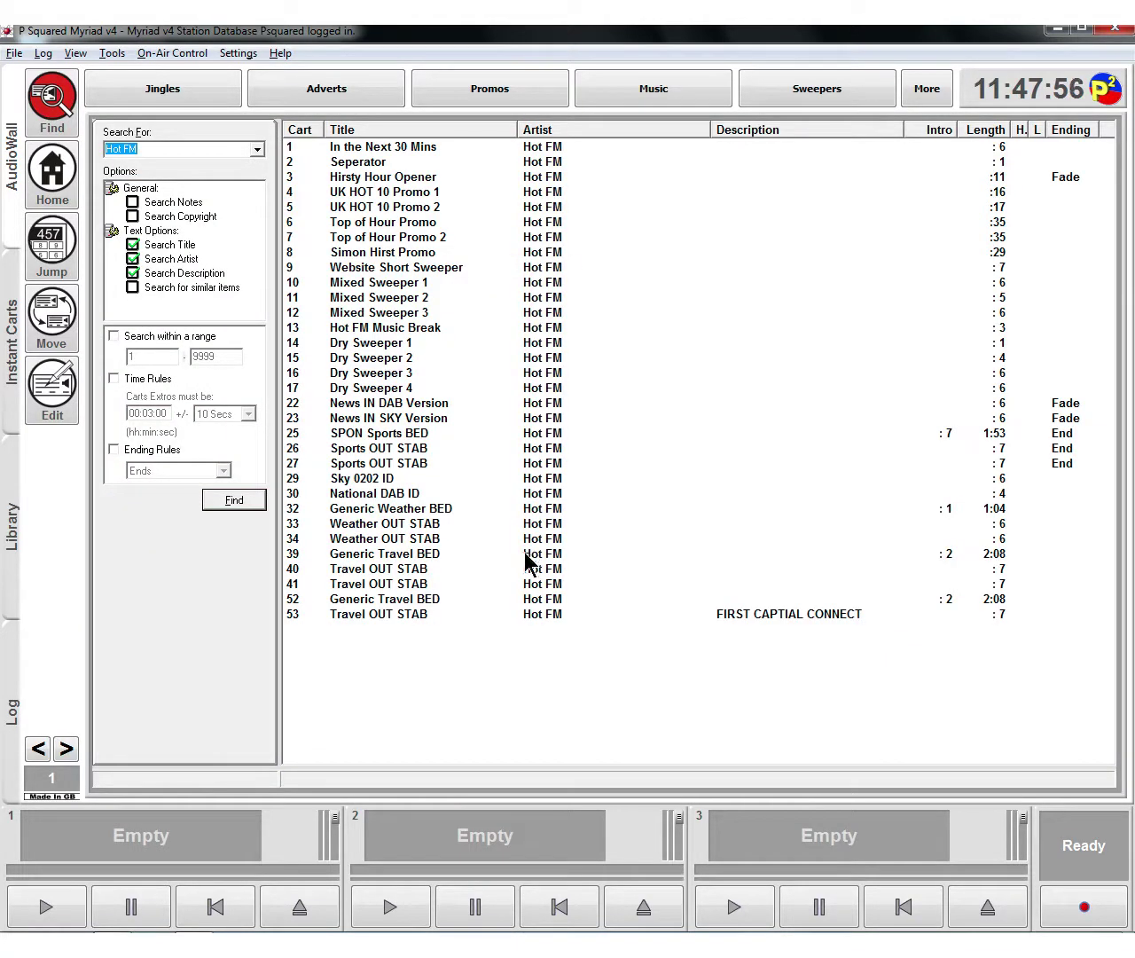
{"action": "left_click", "coordinate": [52, 100]}
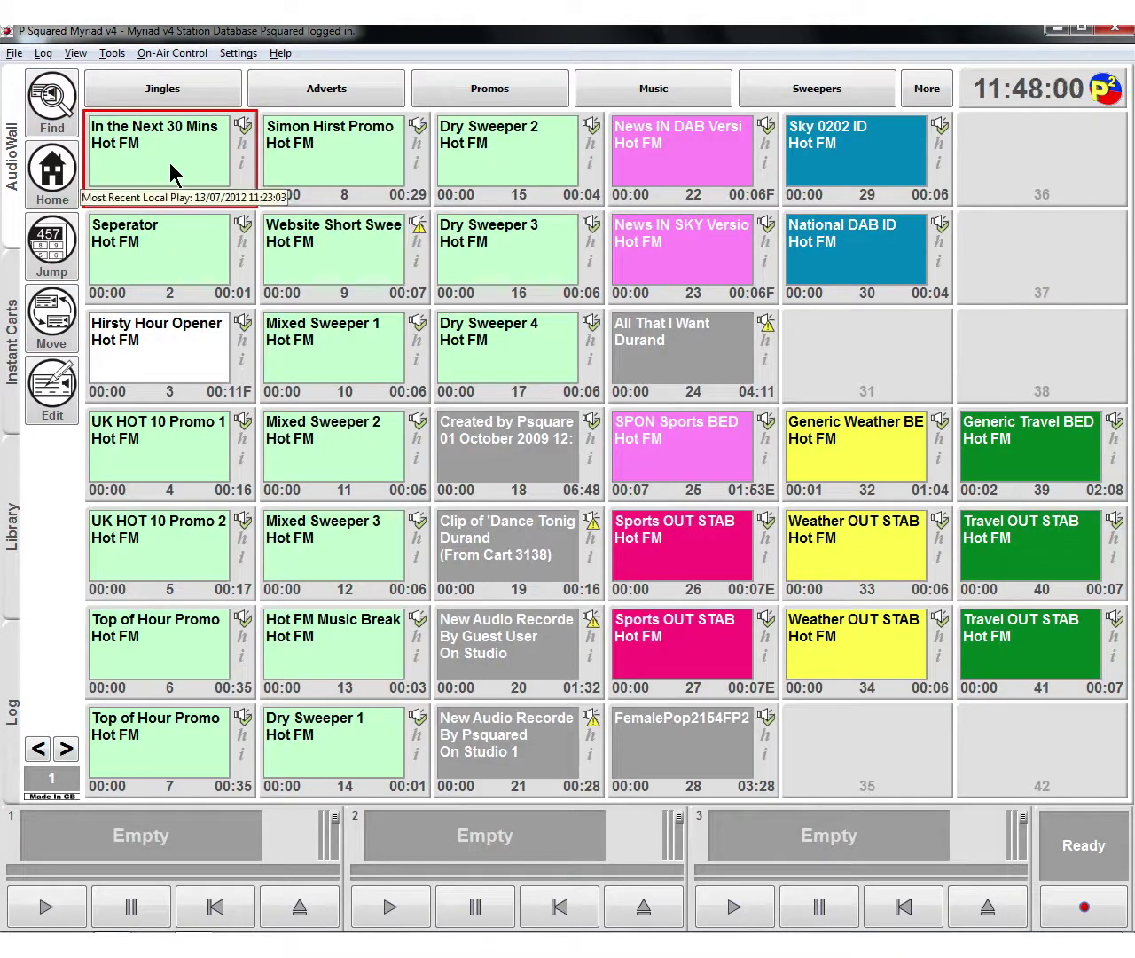
{"action": "left_click", "coordinate": [151, 251]}
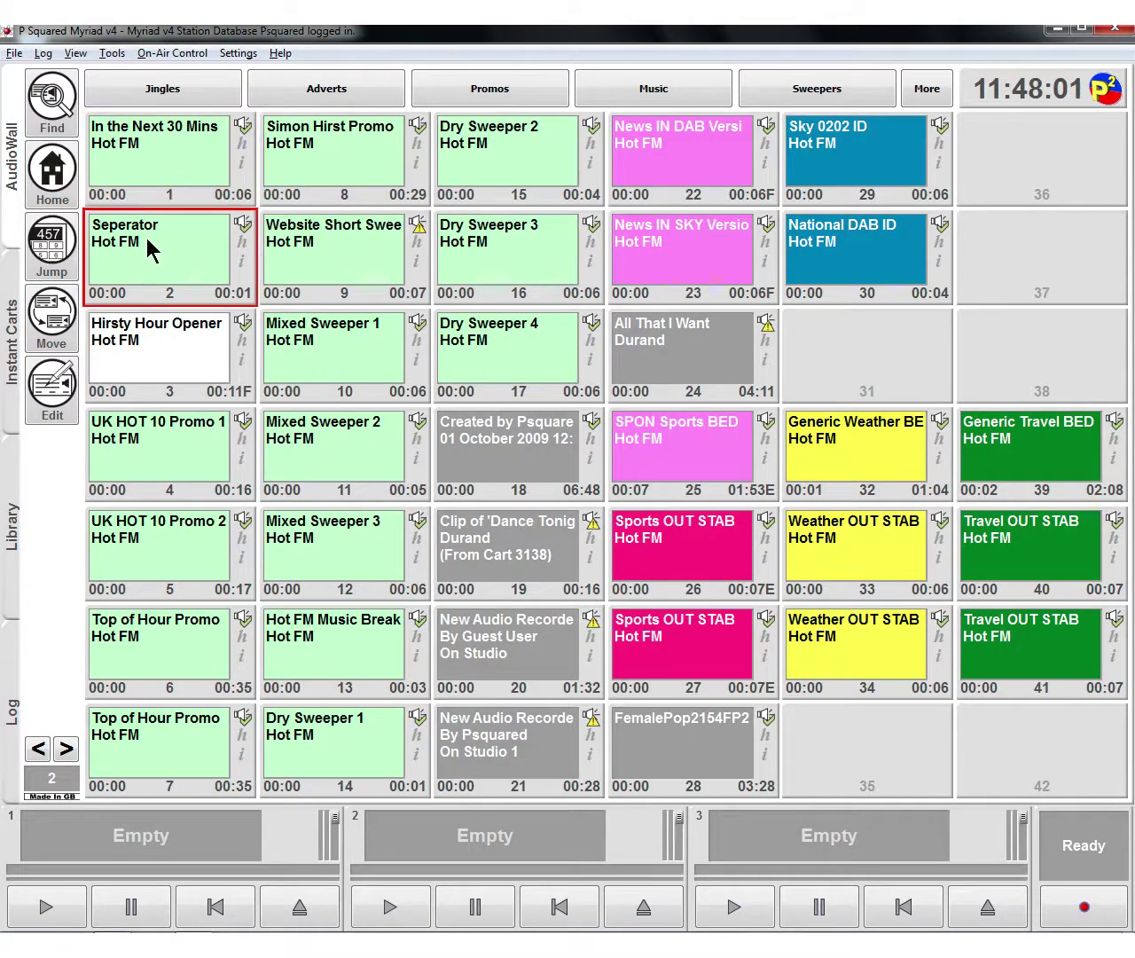
{"action": "left_click", "coordinate": [155, 155]}
{"action": "right_click", "coordinate": [148, 155]}
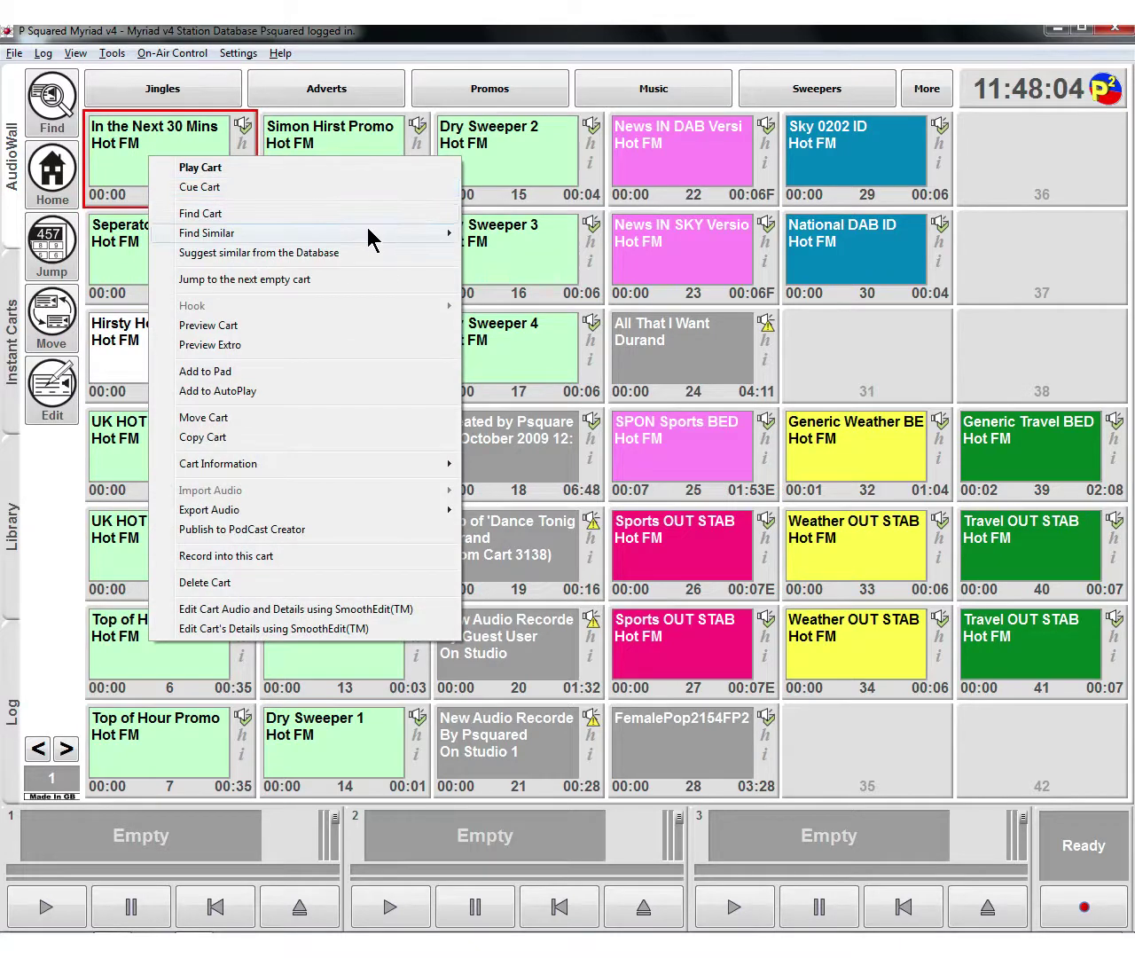
{"action": "mouse_move", "coordinate": [367, 228]}
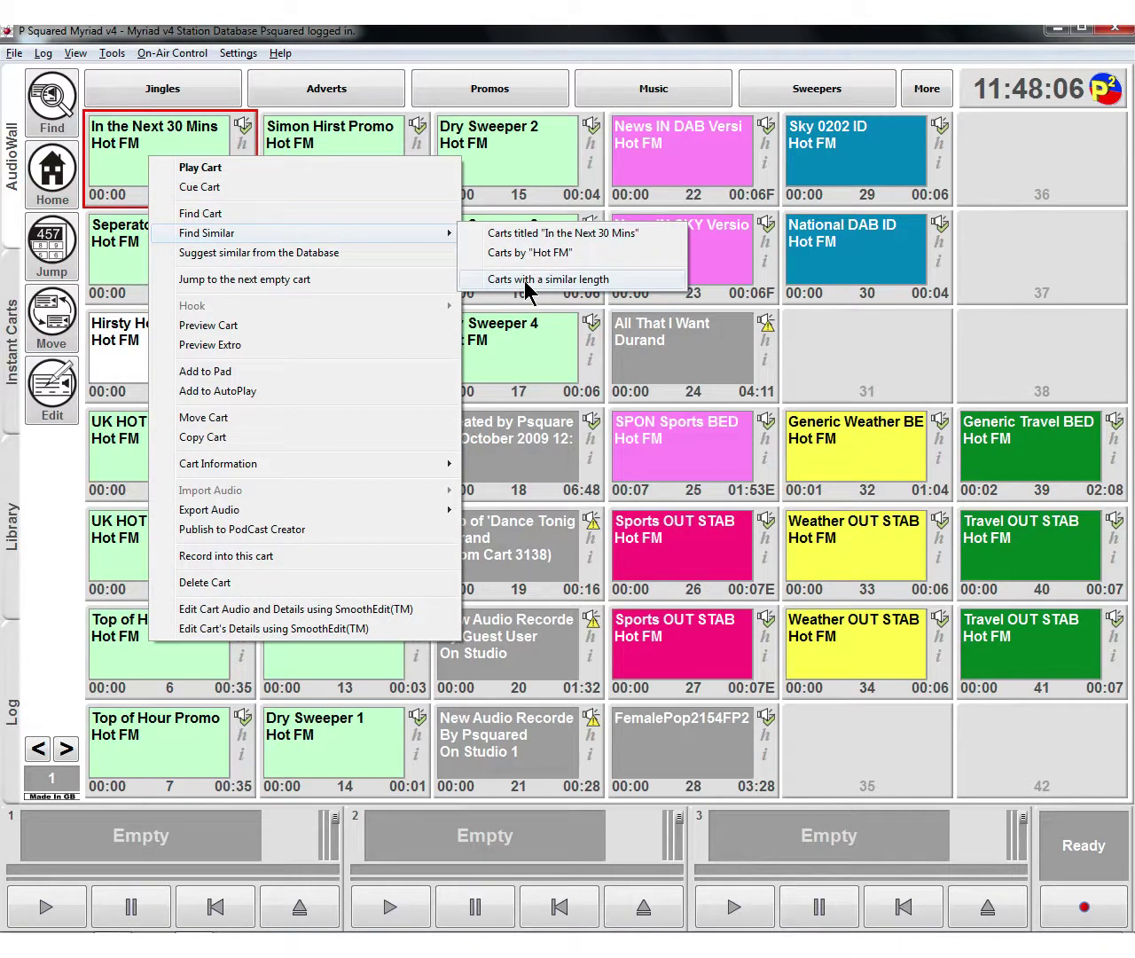
{"action": "left_click", "coordinate": [528, 280]}
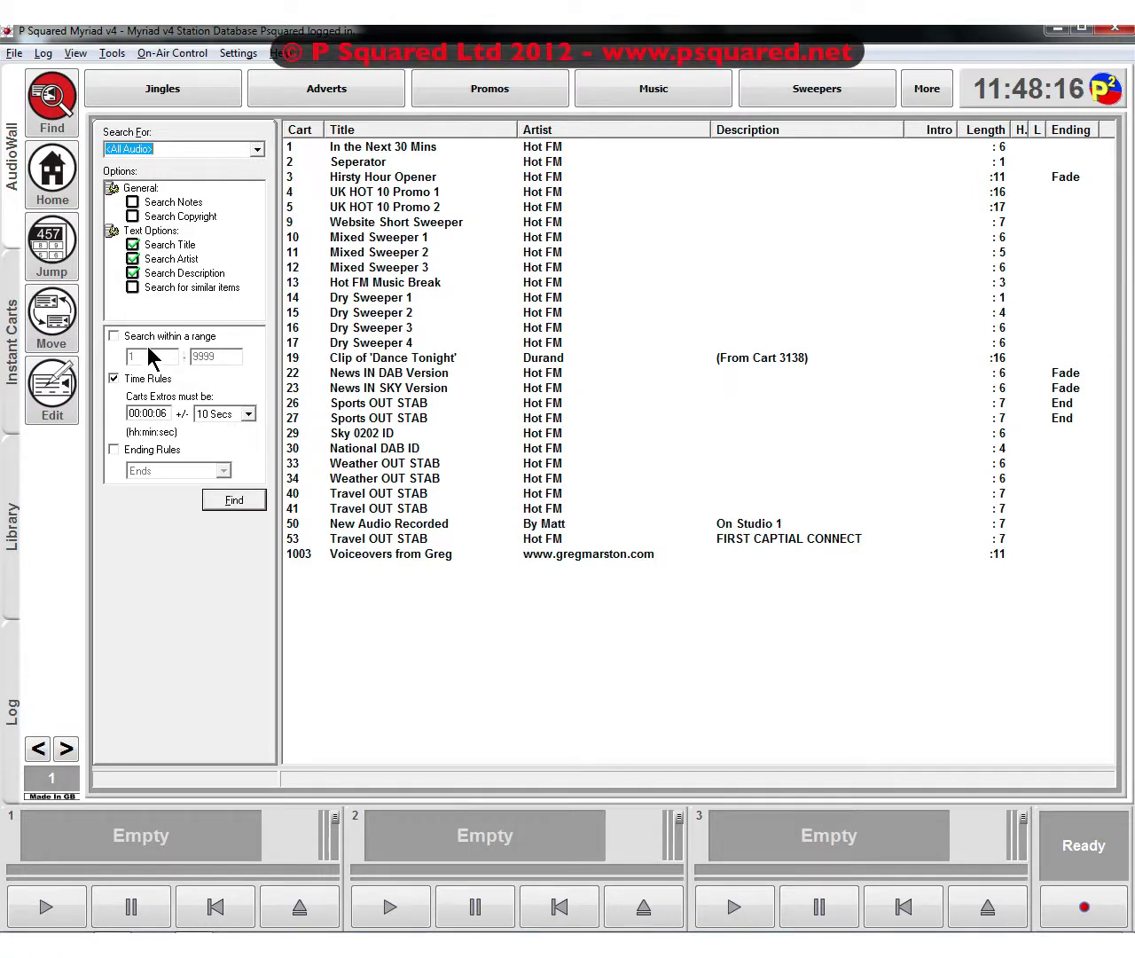
{"action": "left_click", "coordinate": [51, 168]}
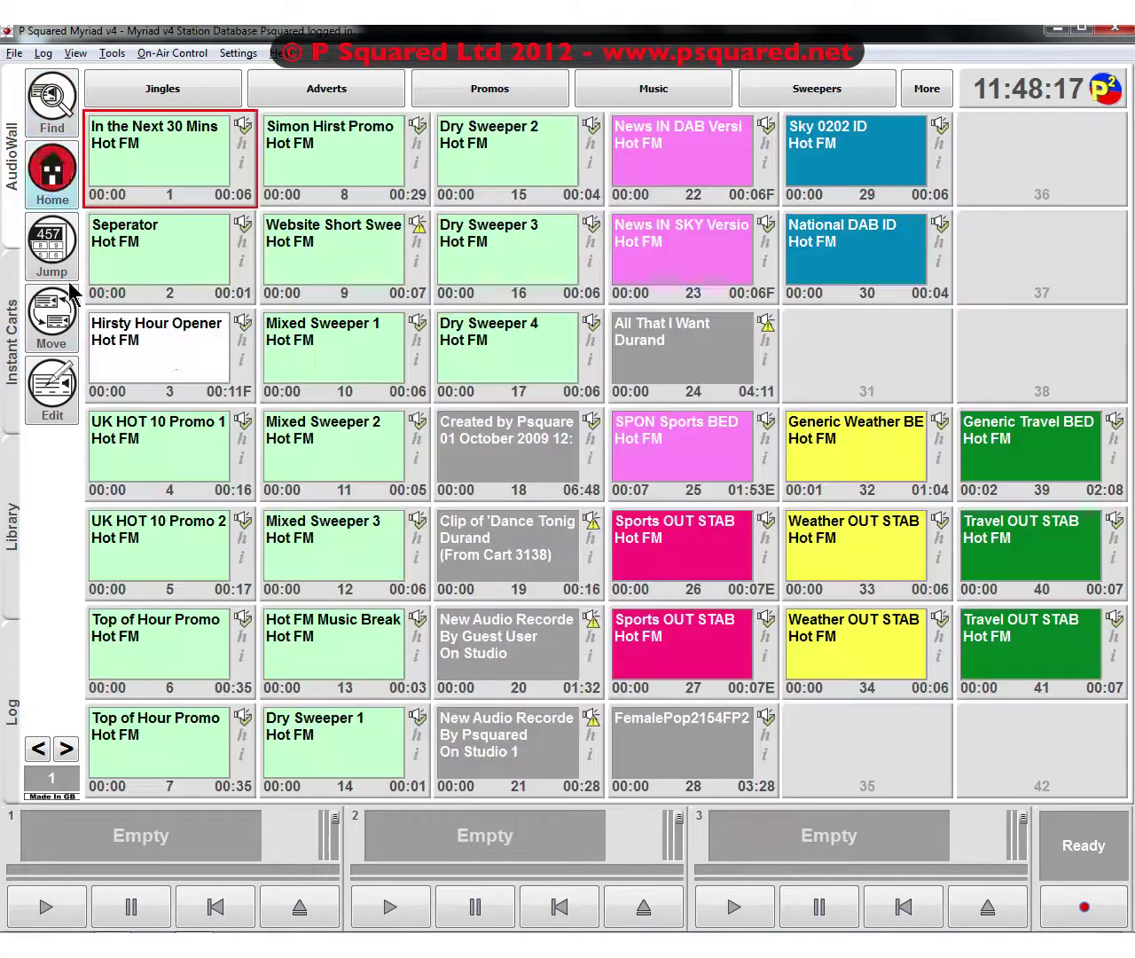
Open cart 1's details editor via 'Edit Cart's Details using SmoothEdit(TM)', showing its 00:00:06.11 audio.
{"action": "right_click", "coordinate": [135, 163]}
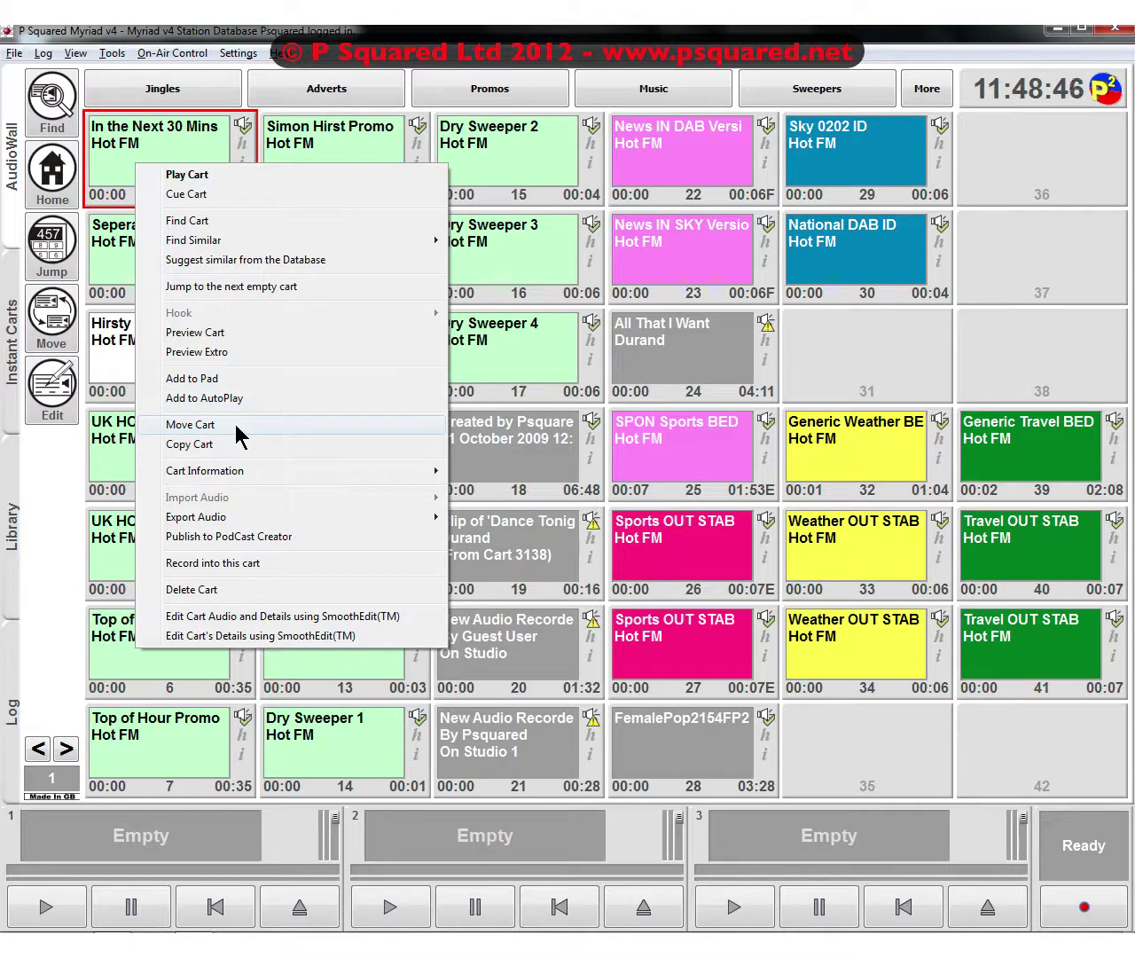
{"action": "mouse_move", "coordinate": [268, 479]}
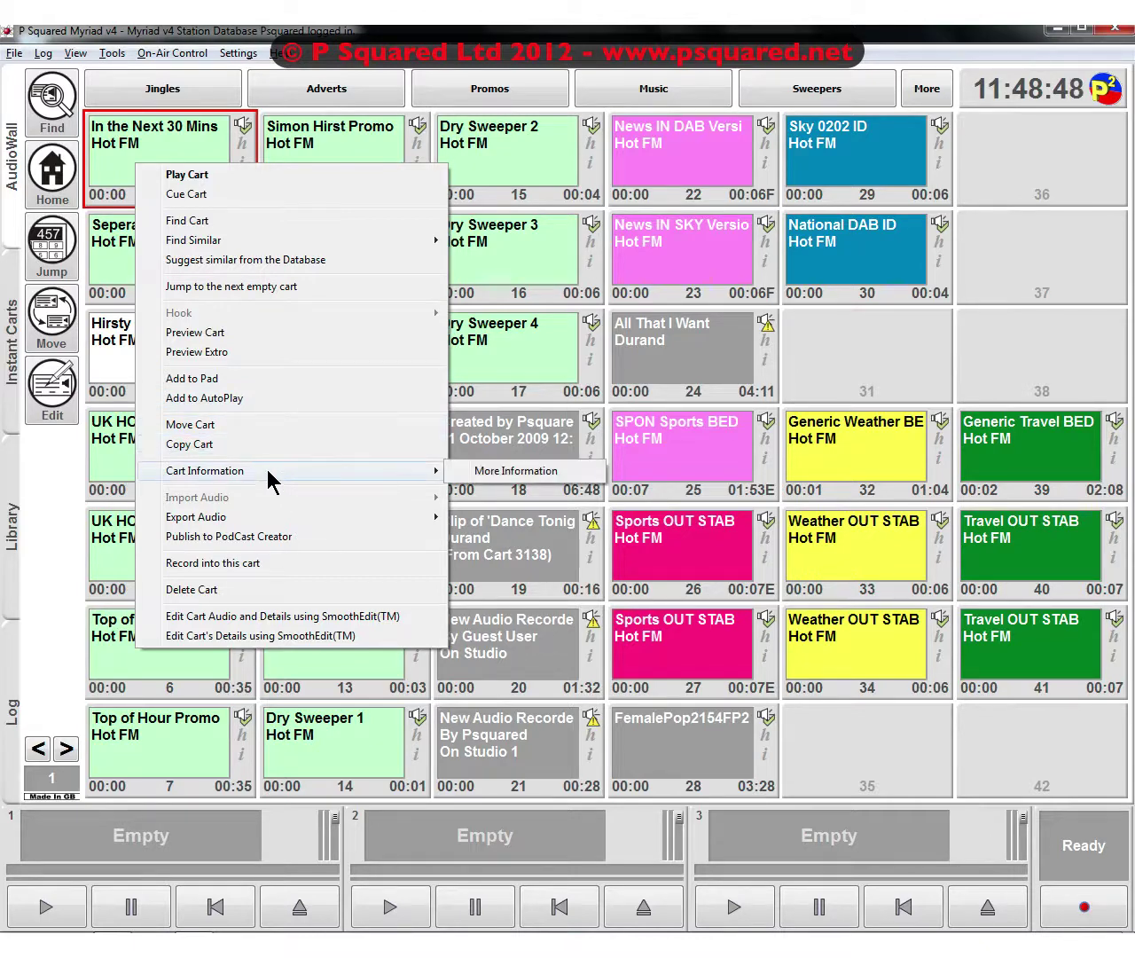
{"action": "mouse_move", "coordinate": [277, 522]}
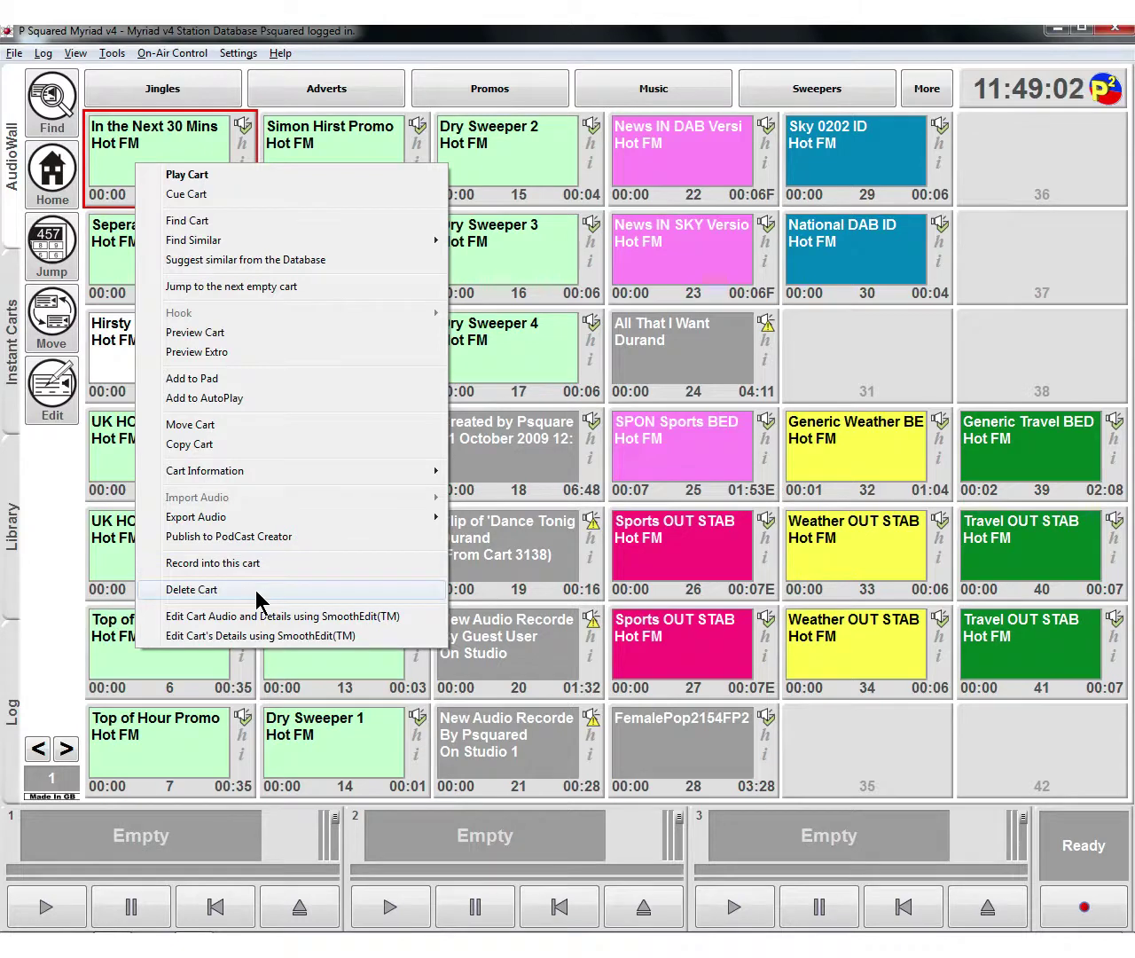
{"action": "left_click", "coordinate": [297, 637]}
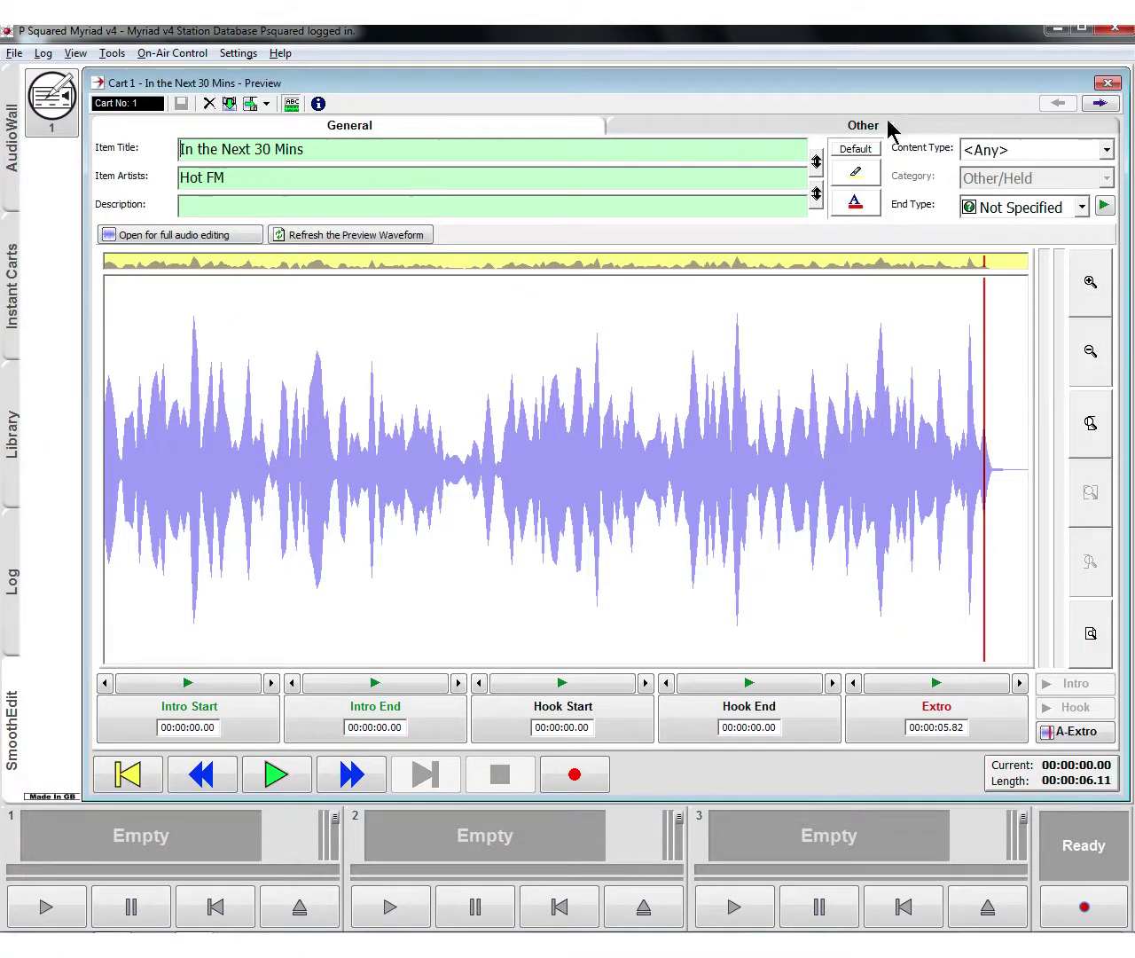
Reopen cart 1 with 'Edit Cart Audio and Details using SmoothEdit(TM)', then close it back to AudioWall page 1.
{"action": "left_click", "coordinate": [1108, 82]}
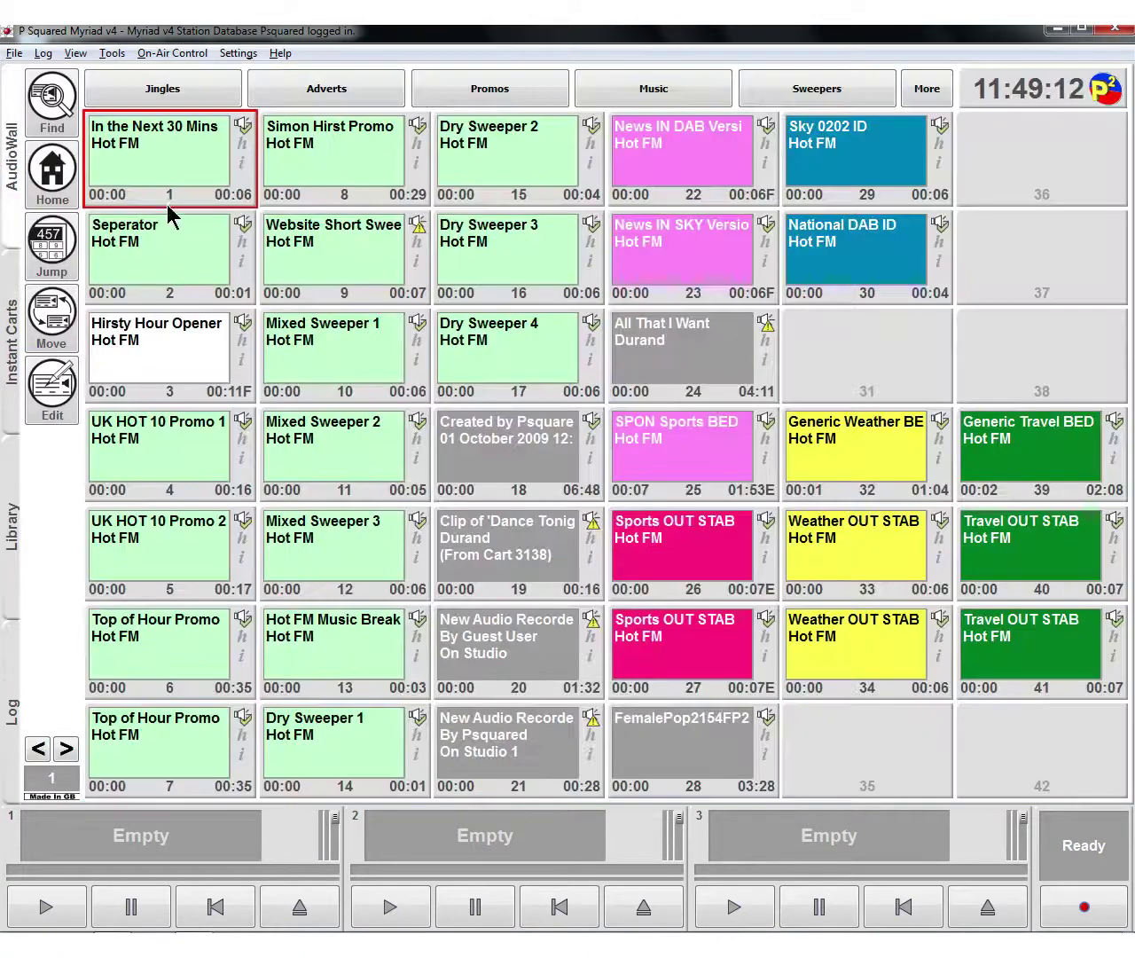
{"action": "right_click", "coordinate": [155, 191]}
{"action": "left_click", "coordinate": [240, 638]}
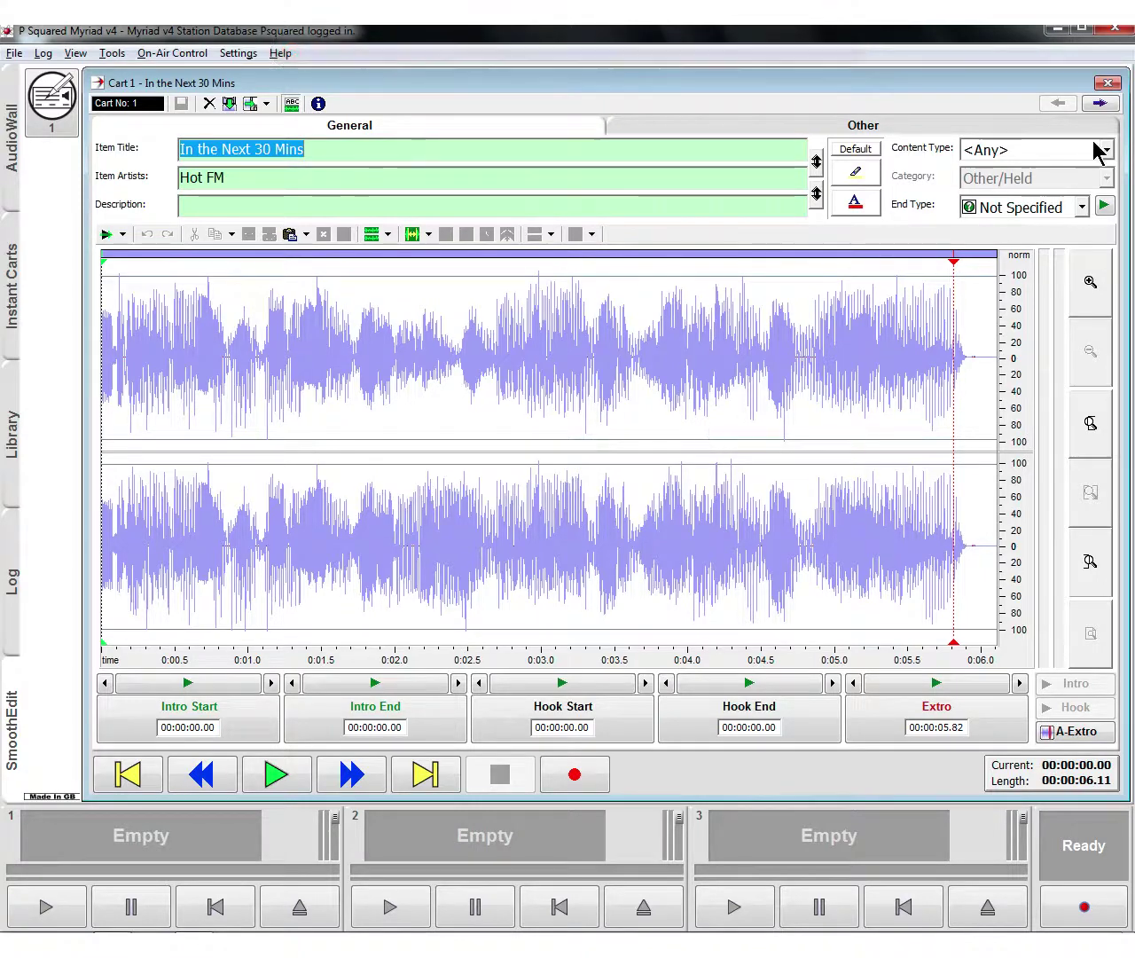
{"action": "left_click", "coordinate": [1106, 85]}
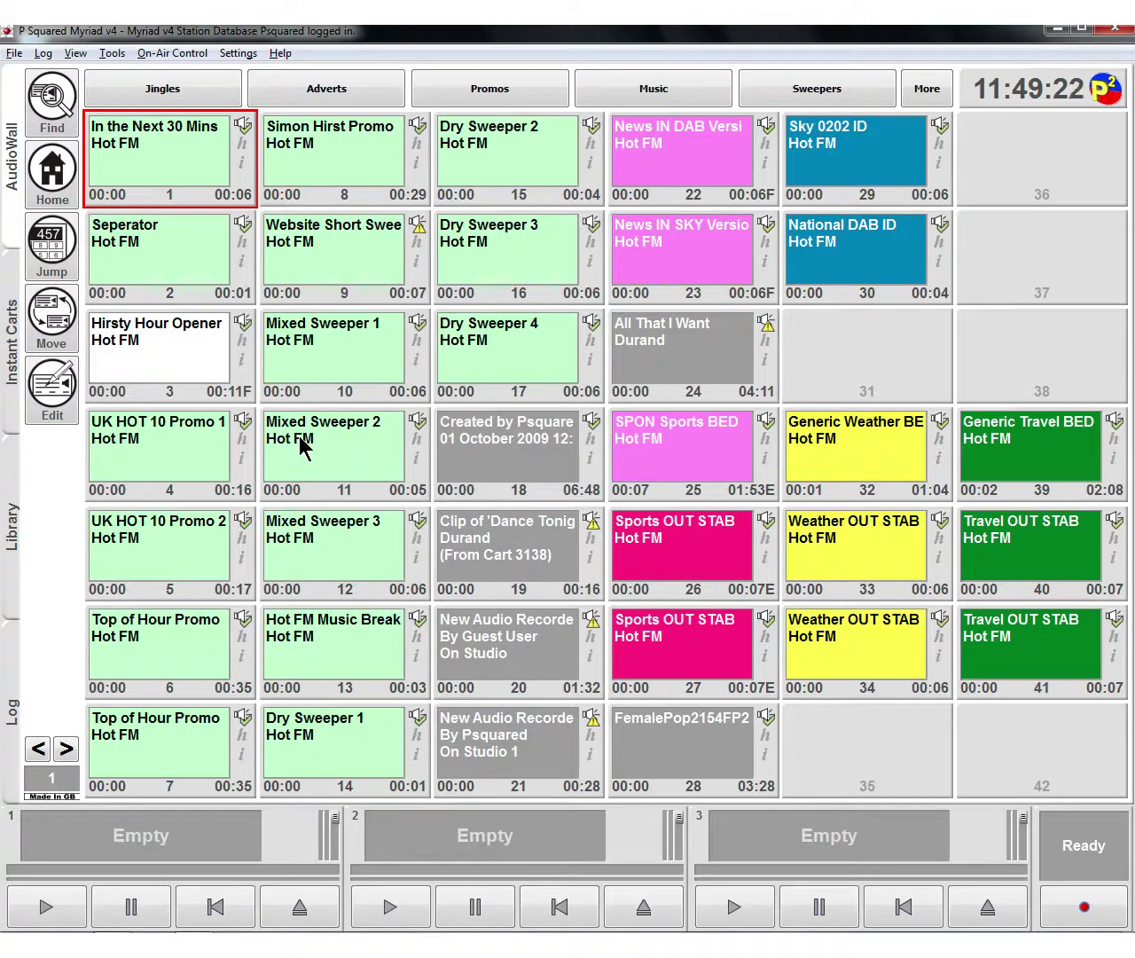
{"action": "left_click", "coordinate": [45, 115]}
{"action": "left_click_drag", "start_coordinate": [373, 269], "coordinate": [394, 596]}
{"action": "mouse_move", "coordinate": [55, 920]}
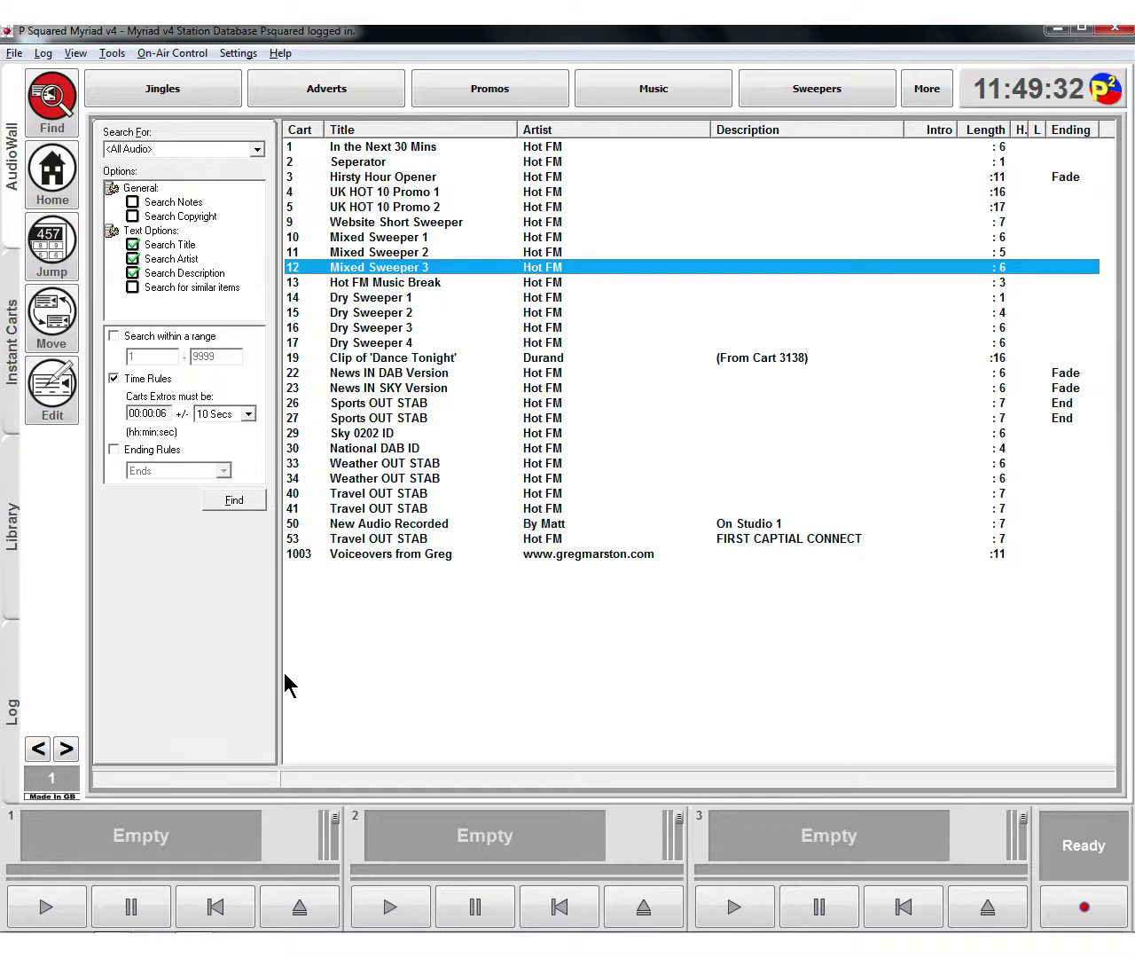
{"action": "left_click", "coordinate": [68, 133]}
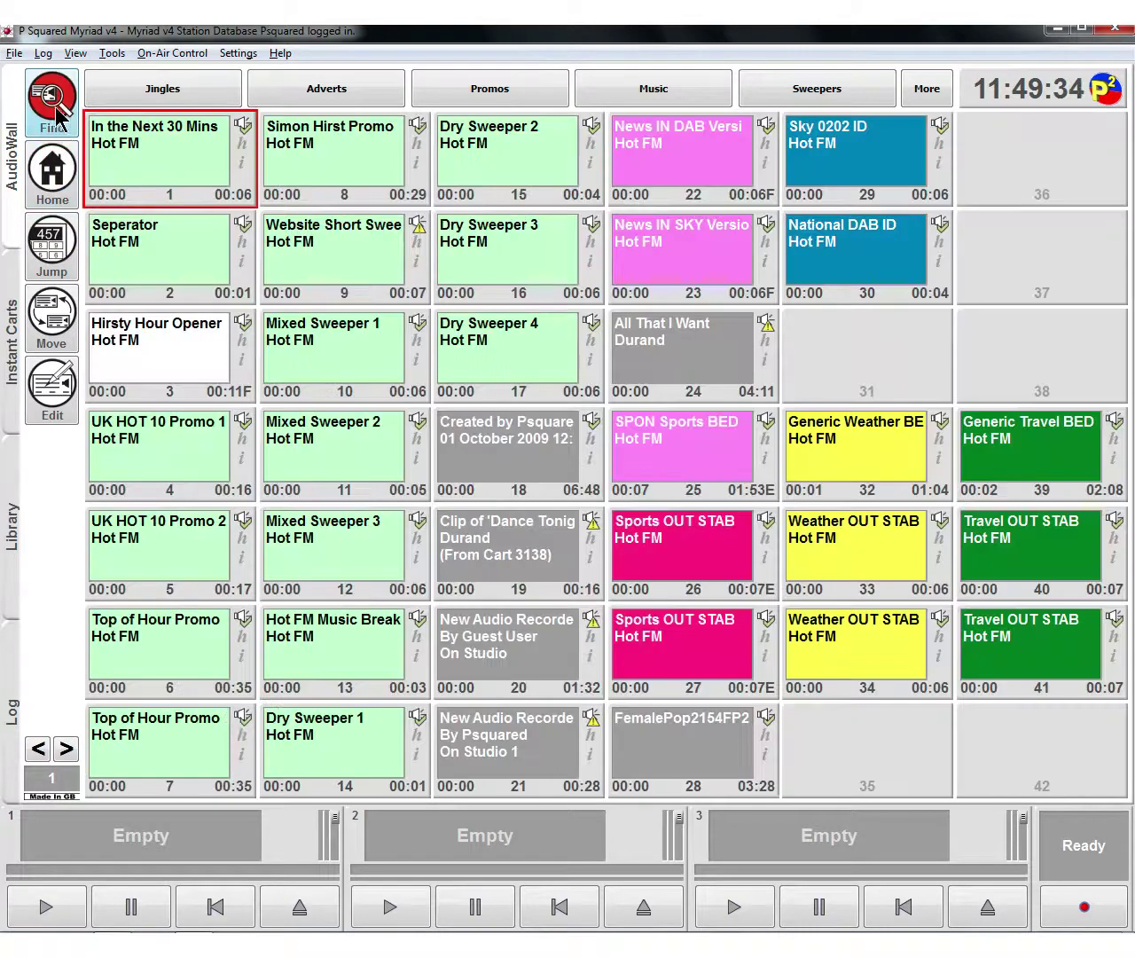
{"action": "left_click", "coordinate": [71, 119]}
{"action": "left_click", "coordinate": [62, 111]}
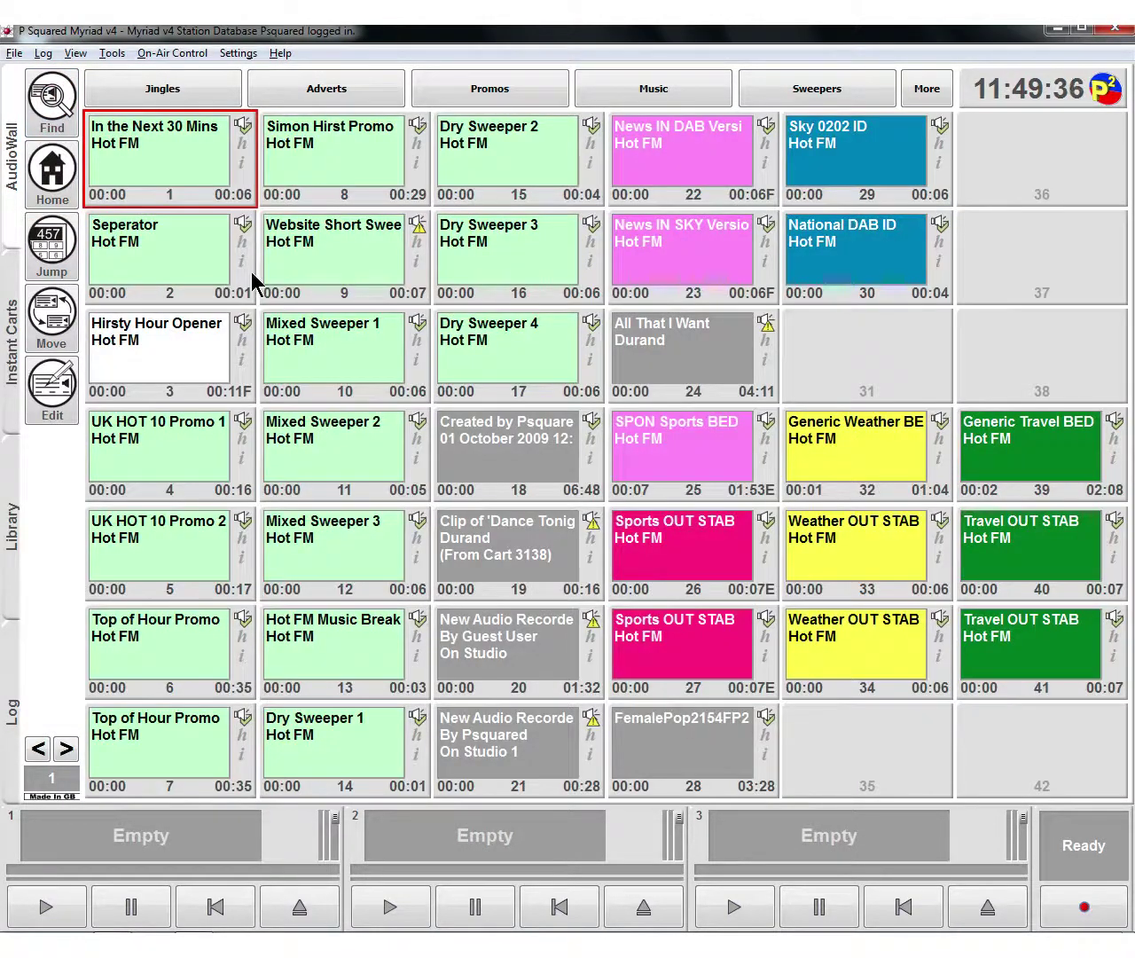